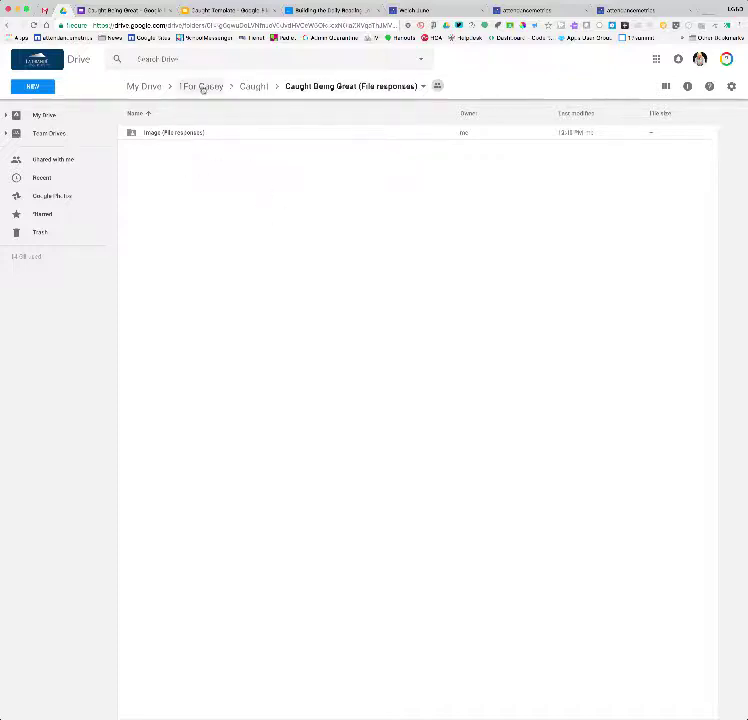
Preview the live Caught Being Great form with the Helpful Student Award answers, down to the Image question
{"action": "left_click", "coordinate": [129, 11]}
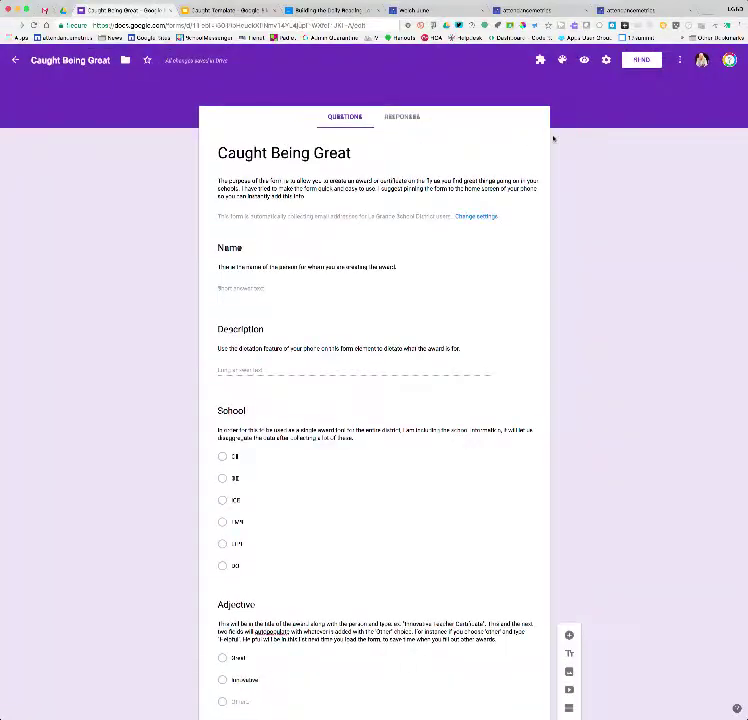
{"action": "left_click", "coordinate": [584, 60]}
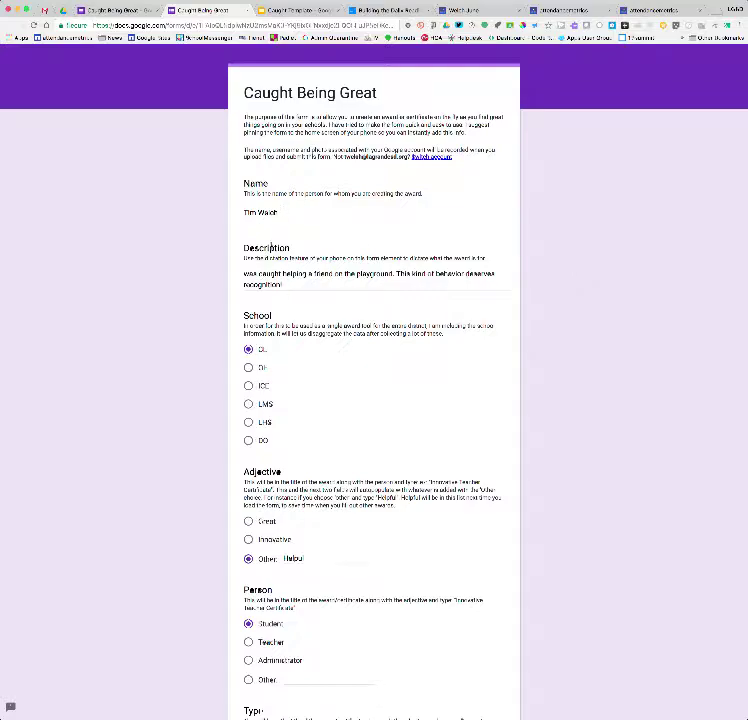
{"action": "scroll", "coordinate": [333, 307], "scroll_direction": "down", "scroll_amount": 3}
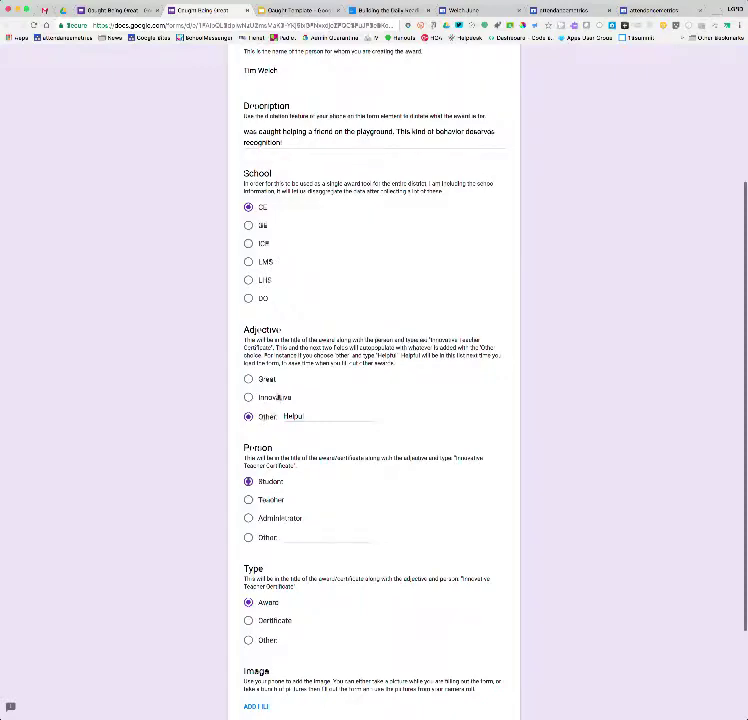
{"action": "scroll", "coordinate": [358, 443], "scroll_direction": "down", "scroll_amount": 3}
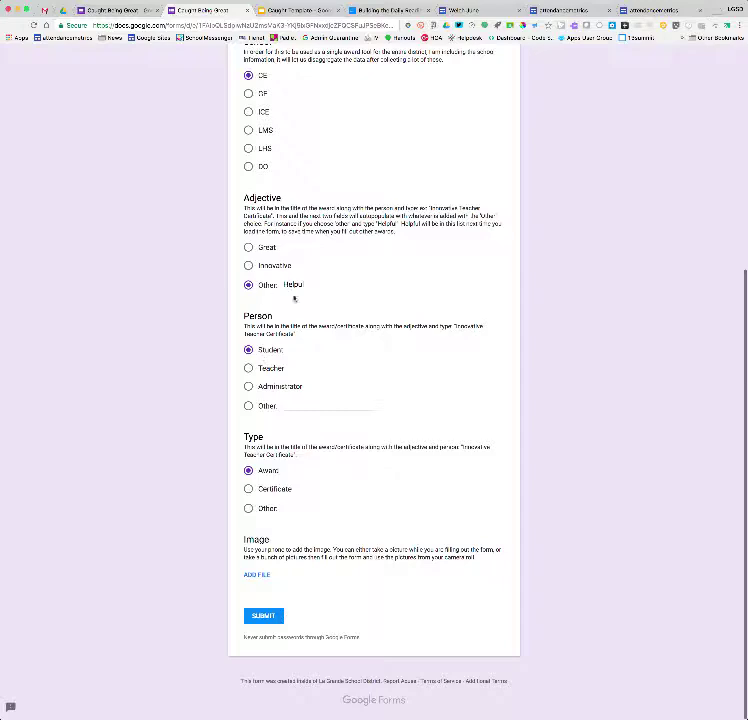
Upload IMG_0126.JPG from the computer to the Image question and submit the award response
{"action": "left_click", "coordinate": [263, 575]}
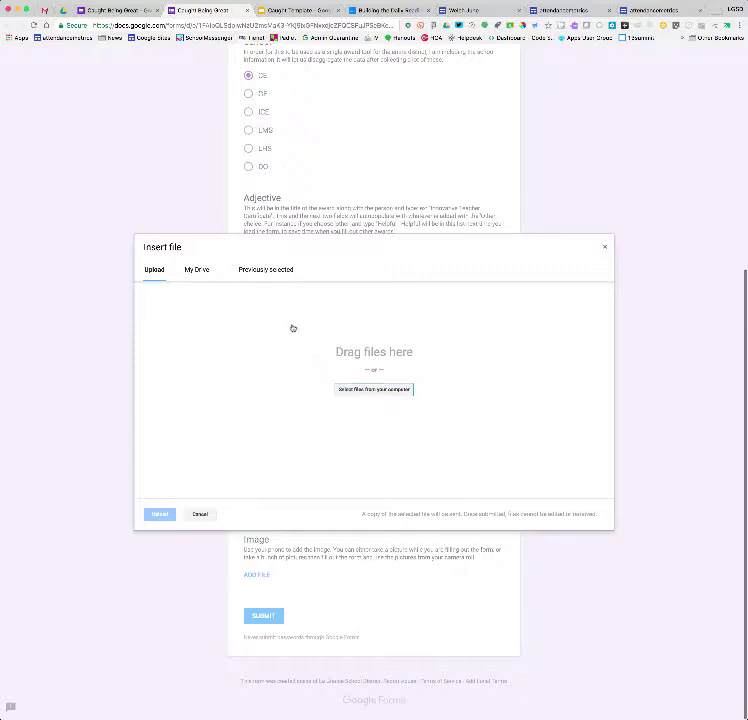
{"action": "left_click", "coordinate": [374, 392]}
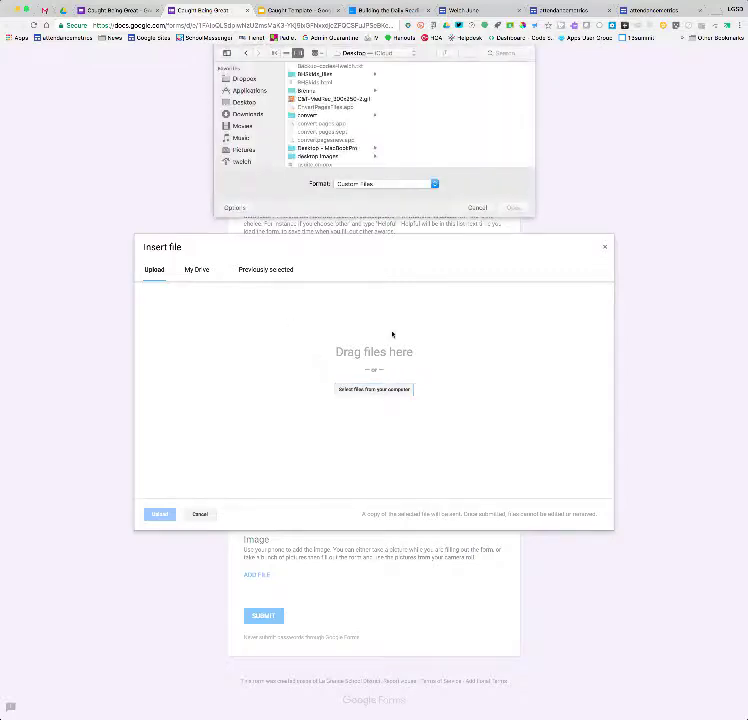
{"action": "scroll", "coordinate": [360, 140], "scroll_direction": "down", "scroll_amount": 3}
{"action": "scroll", "coordinate": [355, 138], "scroll_direction": "down", "scroll_amount": 5}
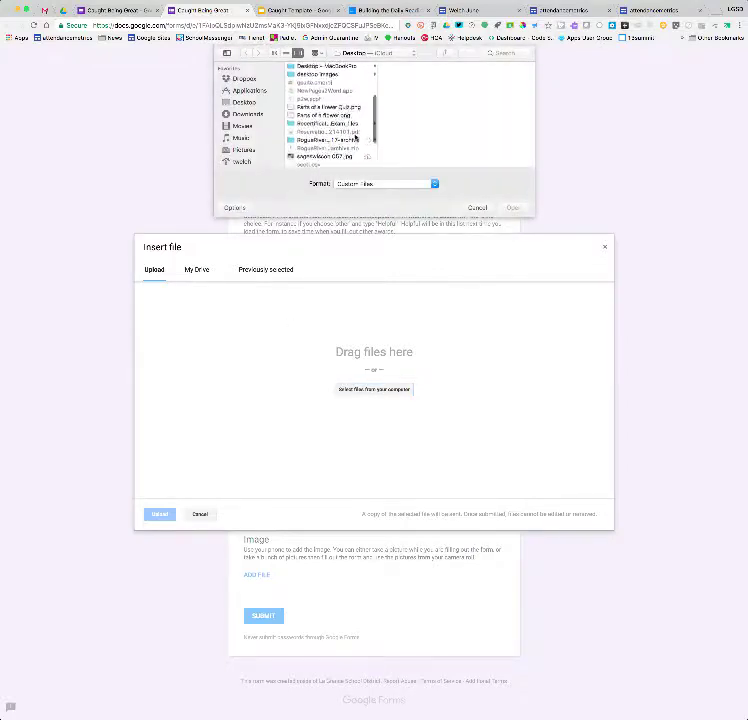
{"action": "scroll", "coordinate": [333, 145], "scroll_direction": "up", "scroll_amount": 5}
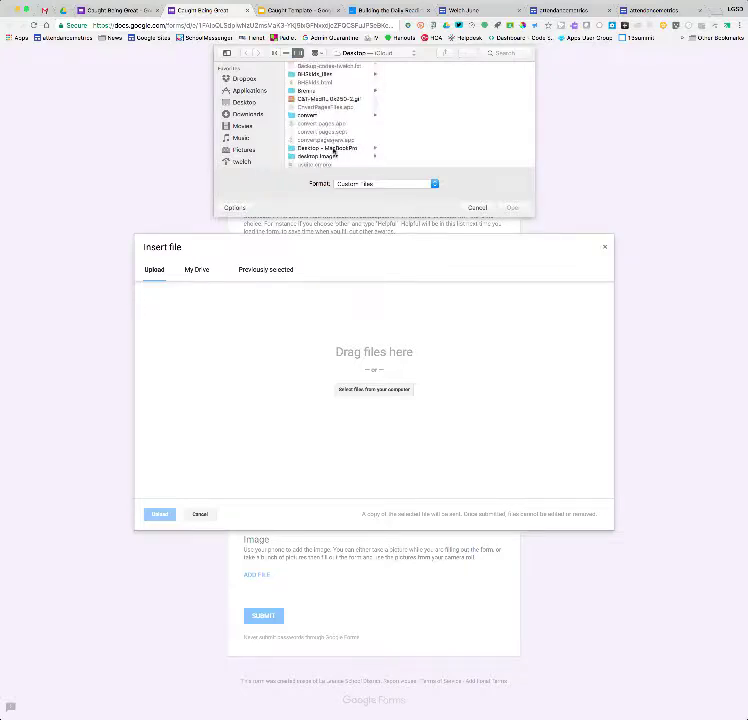
{"action": "scroll", "coordinate": [334, 150], "scroll_direction": "down", "scroll_amount": 10}
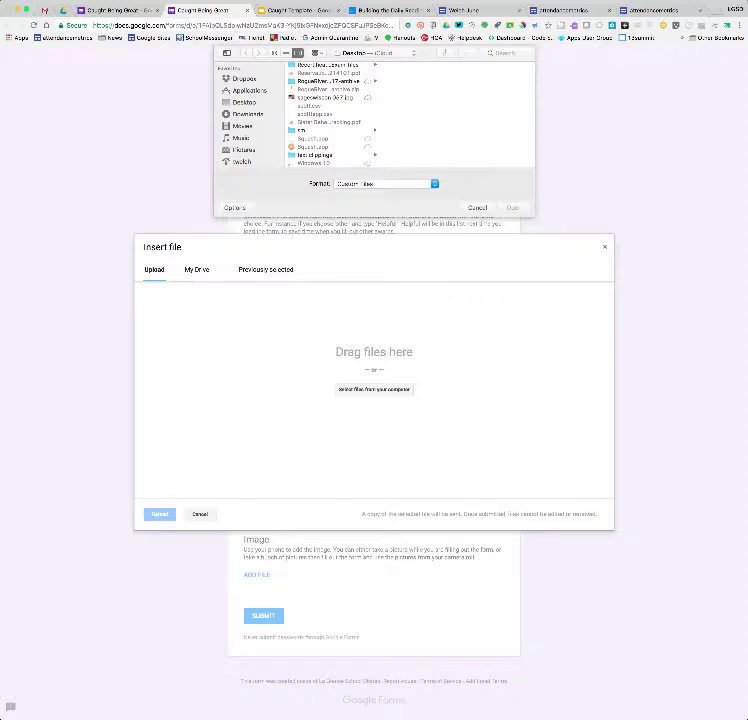
{"action": "key", "text": "super+Tab"}
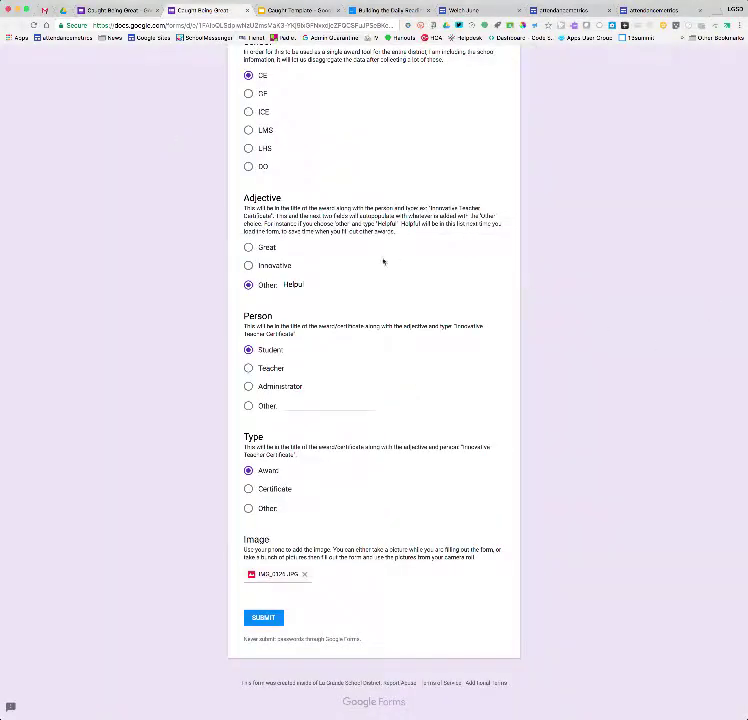
{"action": "scroll", "coordinate": [326, 267], "scroll_direction": "up", "scroll_amount": 3}
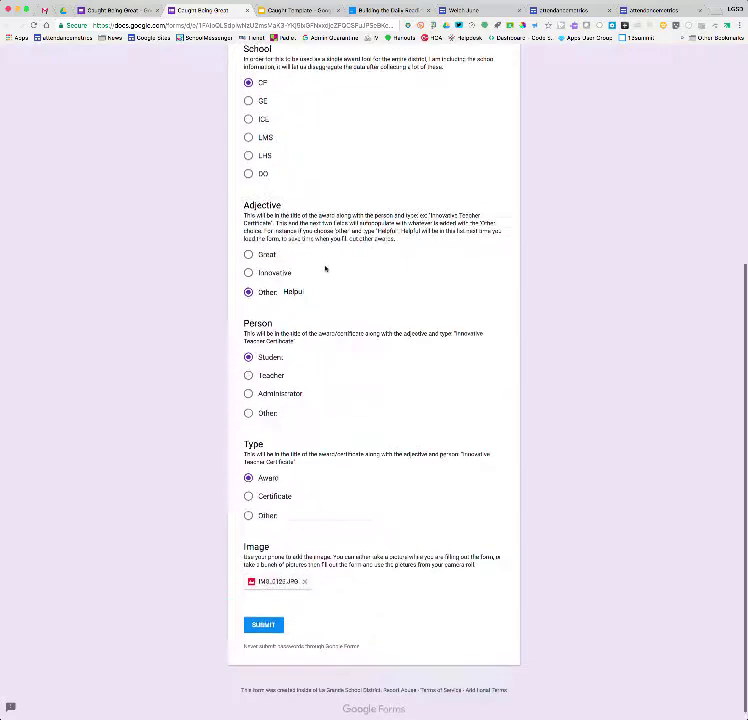
{"action": "scroll", "coordinate": [326, 267], "scroll_direction": "down", "scroll_amount": 3}
{"action": "left_click", "coordinate": [263, 612]}
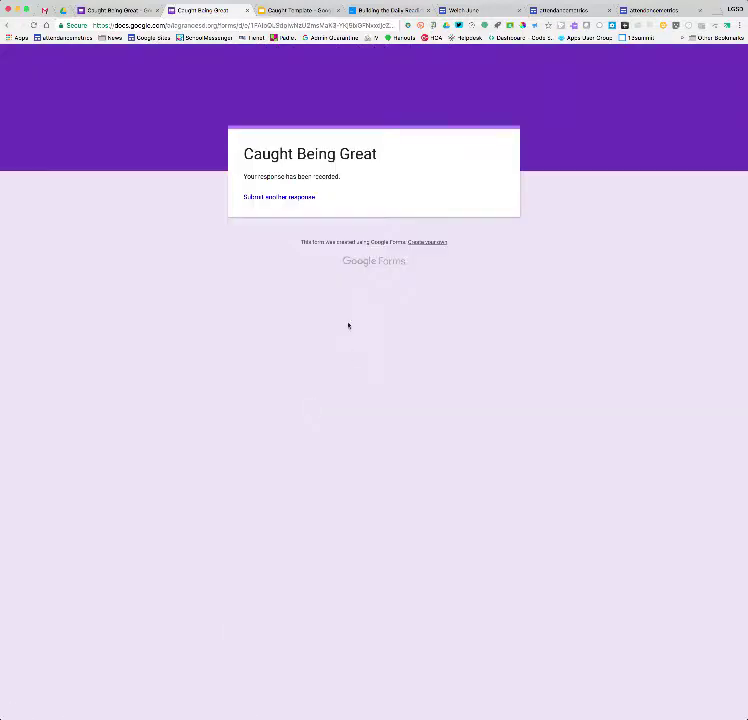
Link the form's responses to a new spreadsheet, Caught Being Great (Responses)
{"action": "left_click", "coordinate": [105, 10]}
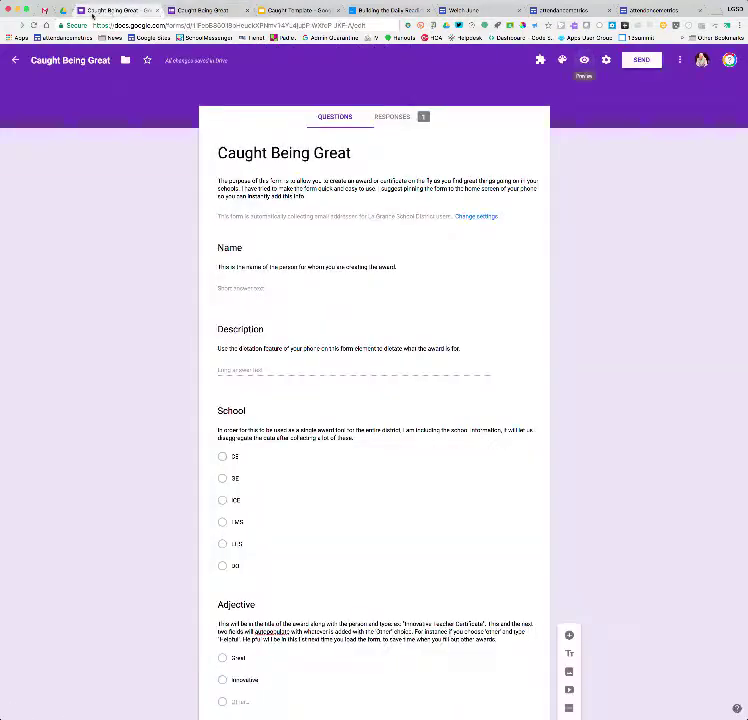
{"action": "left_click", "coordinate": [415, 118]}
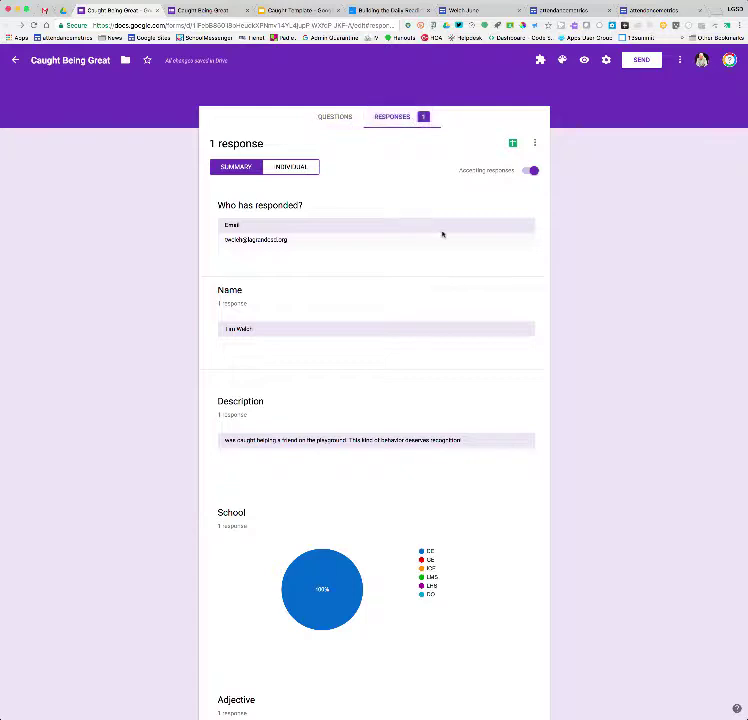
{"action": "left_click", "coordinate": [512, 143]}
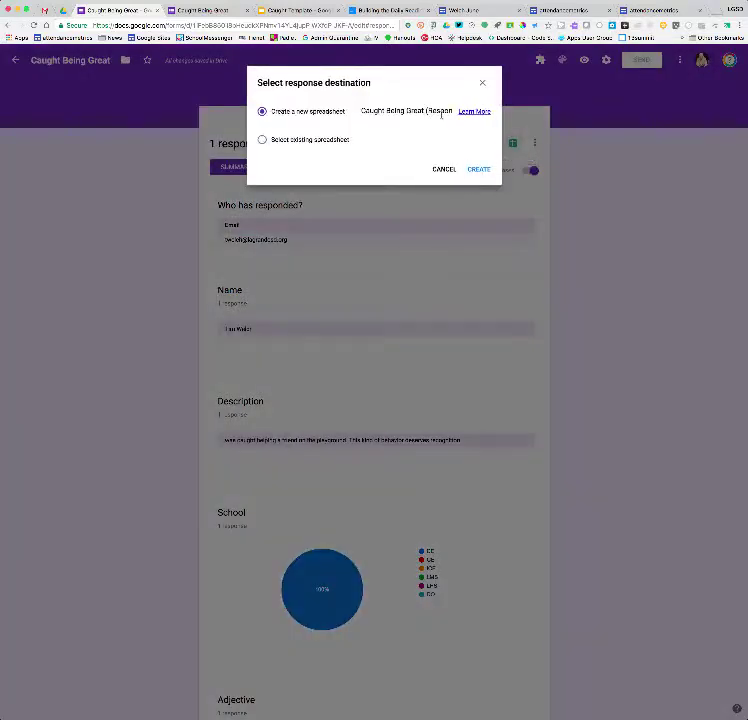
{"action": "left_click", "coordinate": [468, 166]}
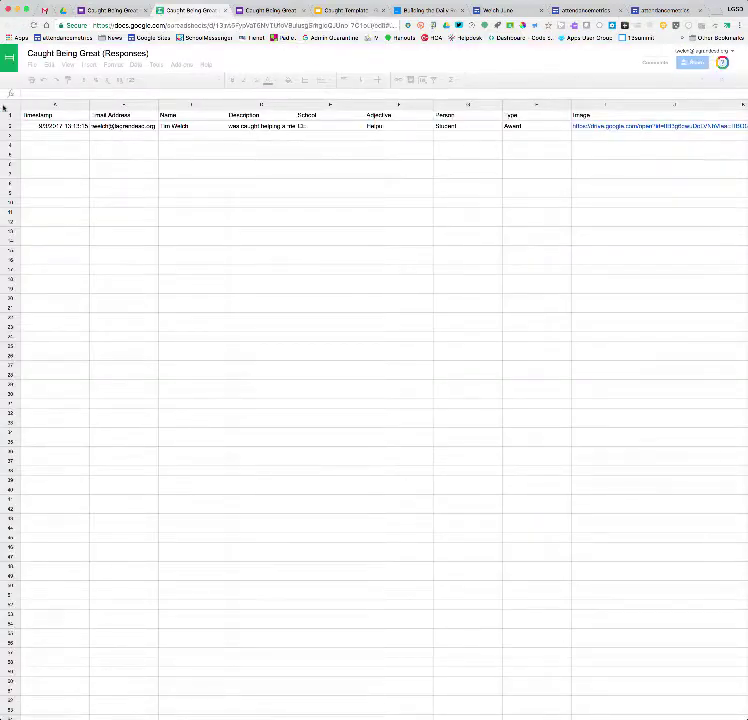
Auto-fit all response column widths and open the Image cell's Drive link to check the photo
{"action": "left_click", "coordinate": [11, 104]}
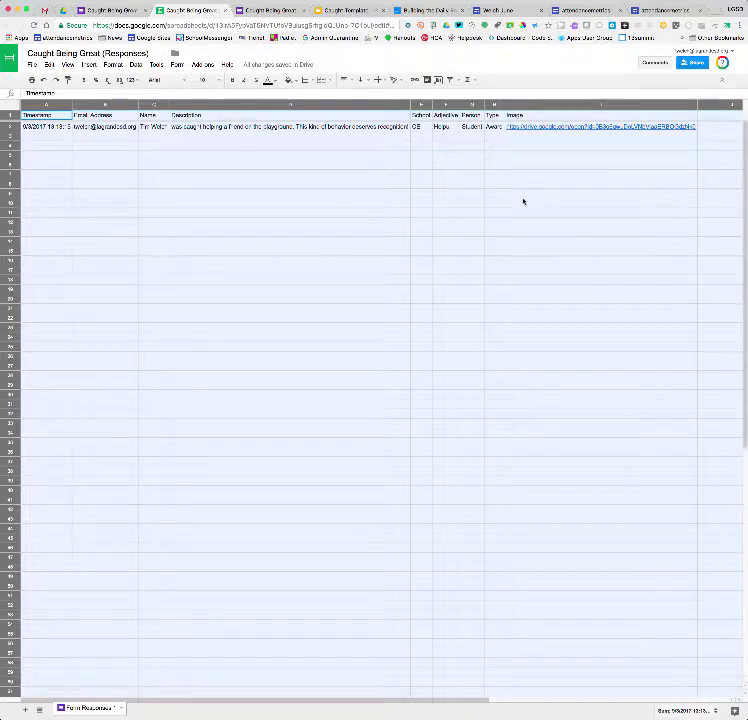
{"action": "left_click", "coordinate": [590, 127]}
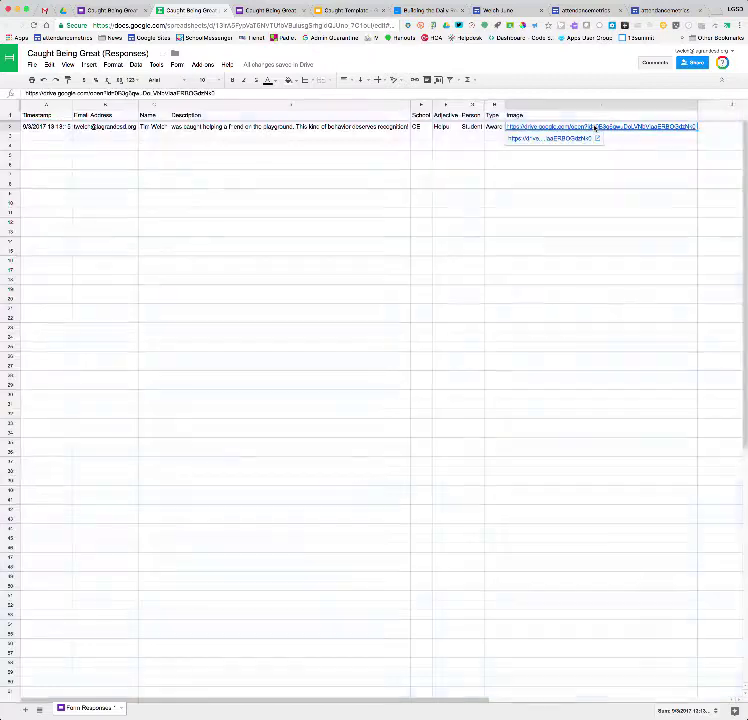
{"action": "left_click", "coordinate": [568, 139]}
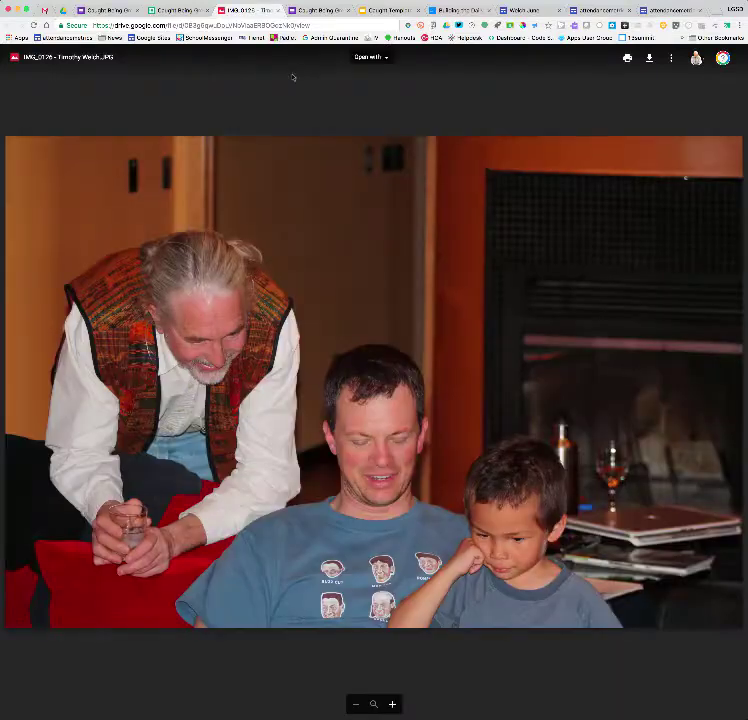
{"action": "left_click", "coordinate": [279, 10]}
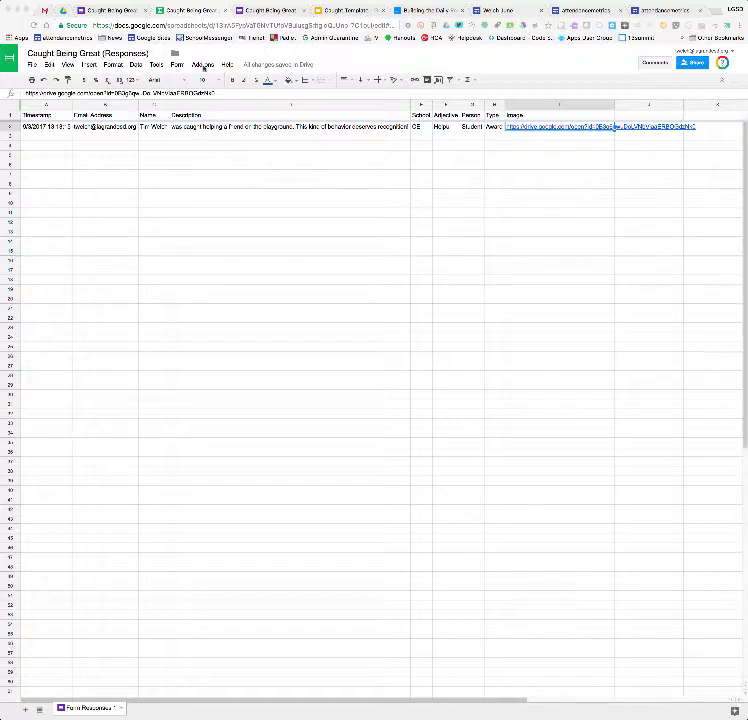
Trim the responses sheet to its data with Crop Sheet's Crop to data
{"action": "left_click", "coordinate": [200, 65]}
{"action": "mouse_move", "coordinate": [229, 124]}
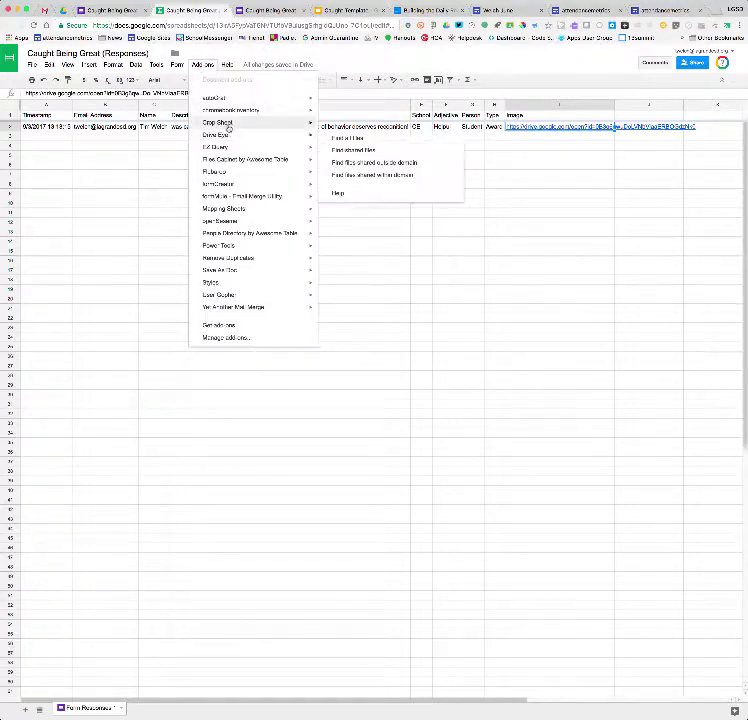
{"action": "left_click", "coordinate": [355, 126]}
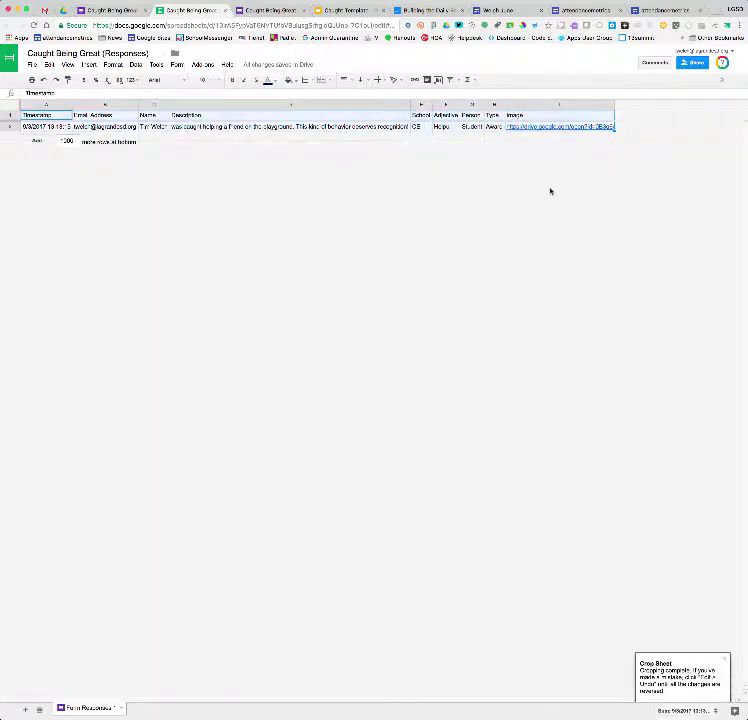
Insert one empty column to the right of the Image column
{"action": "left_click", "coordinate": [560, 126]}
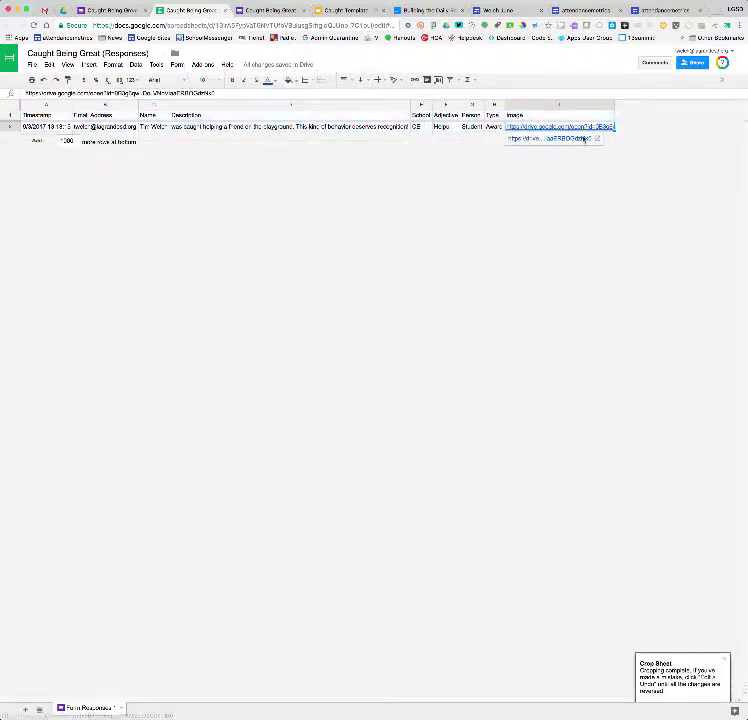
{"action": "left_click", "coordinate": [577, 106]}
{"action": "left_click", "coordinate": [609, 106]}
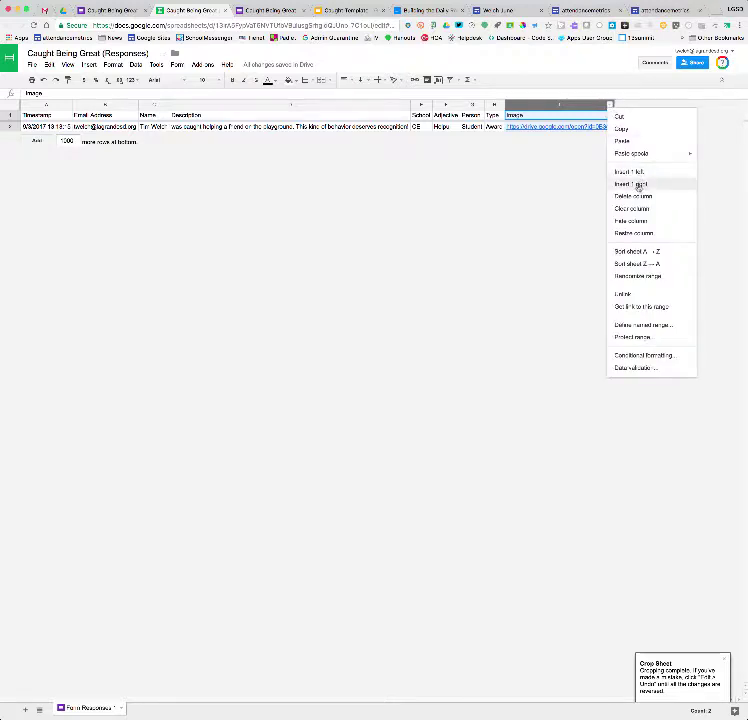
{"action": "left_click", "coordinate": [638, 186]}
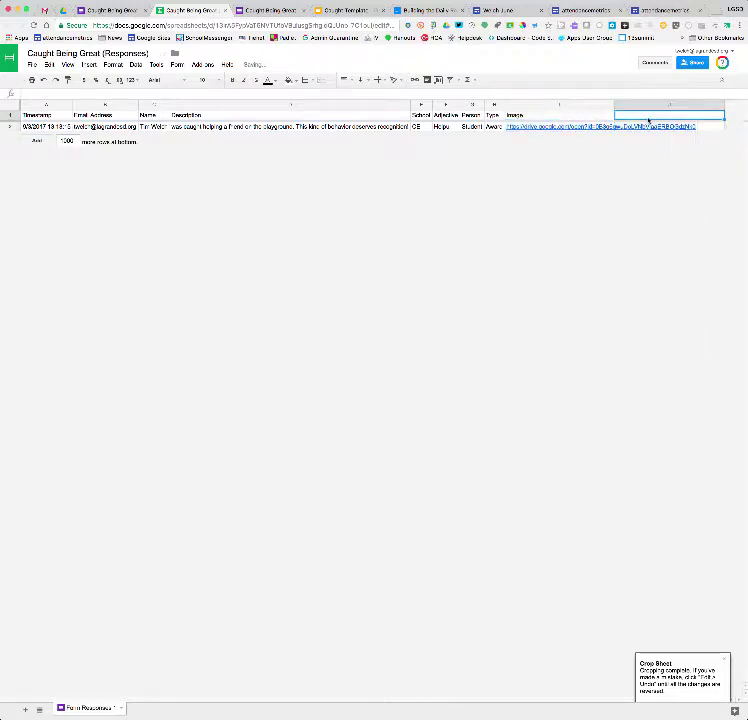
Paste the Uploaded ARRAYFORMULA into J1, changing the REGEXEXTRACT range from G2:G to I2:I
{"action": "type", "text": "={\"Uploaded\"; ARRAYFORMULA(concat(\"https://drive.google.com/open?id=\", REGEXEXTRACT(I2:I,\"id=(.*)\")))}"}
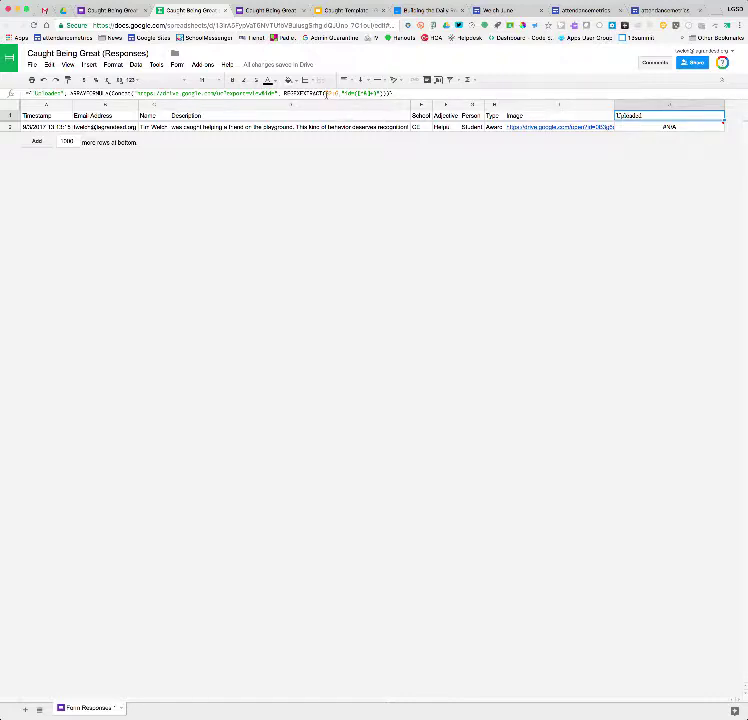
{"action": "left_click", "coordinate": [326, 93]}
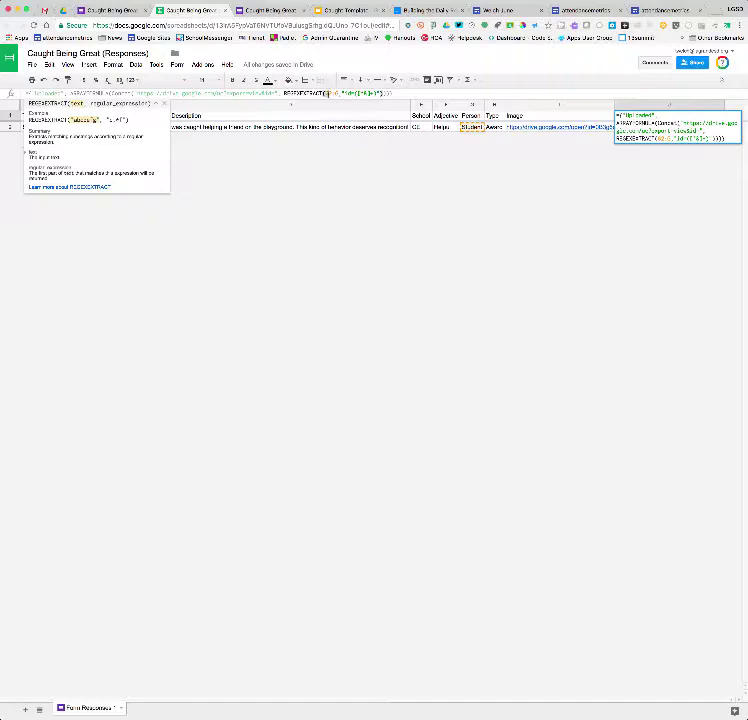
{"action": "key", "text": "BackSpace"}
{"action": "type", "text": "I"}
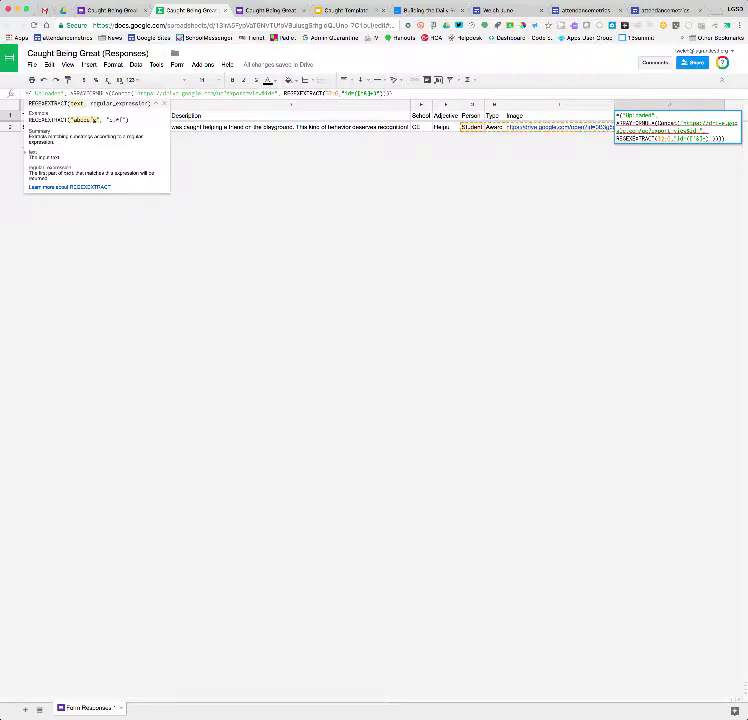
{"action": "left_click", "coordinate": [338, 94]}
{"action": "key", "text": "BackSpace"}
{"action": "type", "text": "I"}
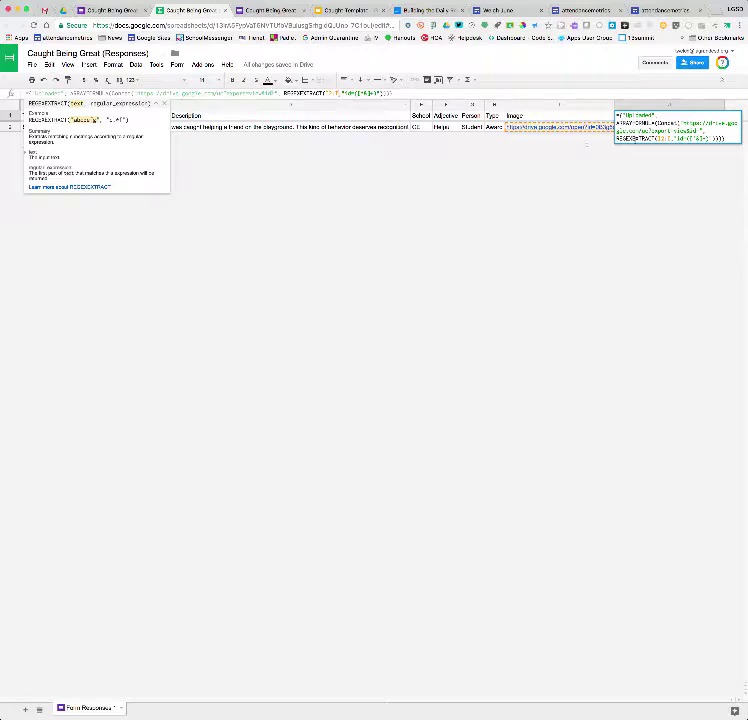
{"action": "mouse_move", "coordinate": [577, 132]}
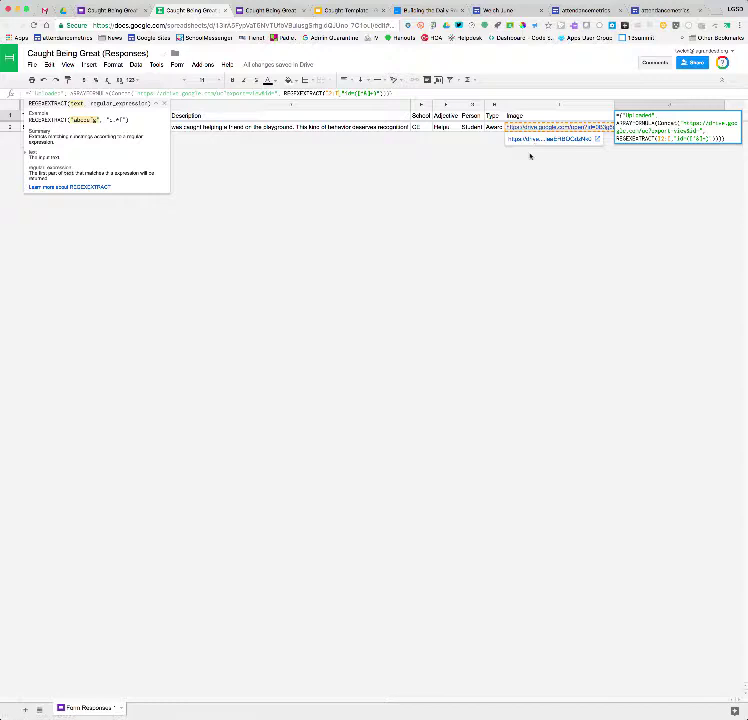
{"action": "key", "text": "Return"}
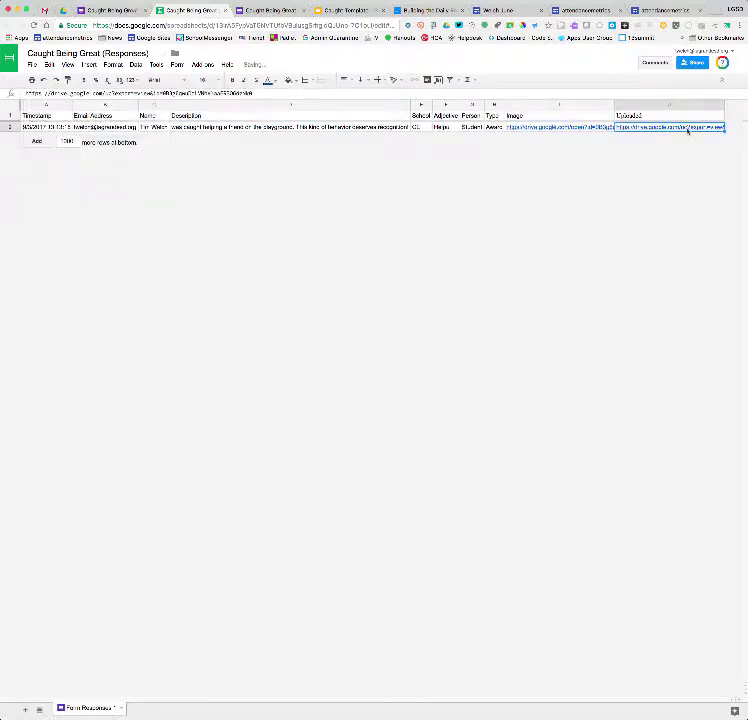
Check the Caught Template's placeholders, then return to the responses spreadsheet
{"action": "mouse_move", "coordinate": [688, 128]}
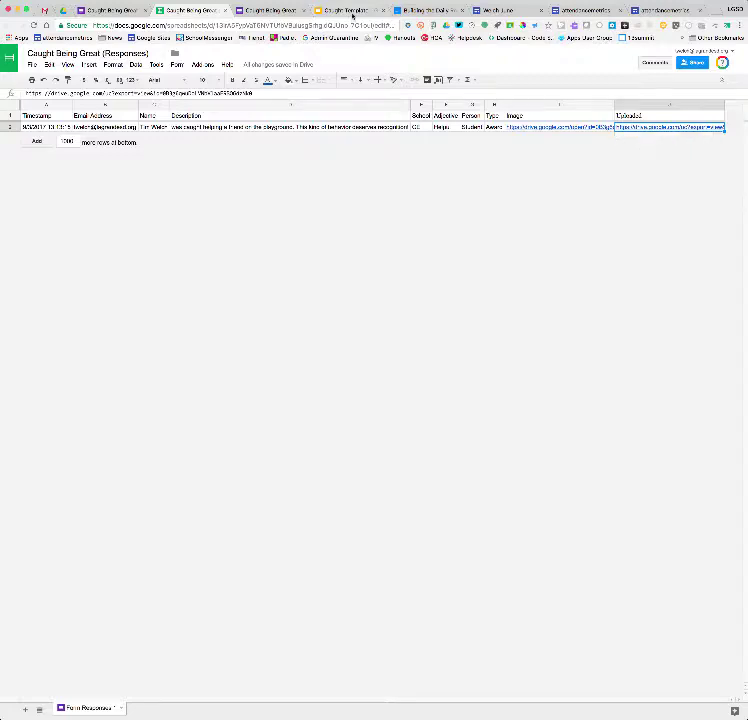
{"action": "left_click", "coordinate": [350, 11]}
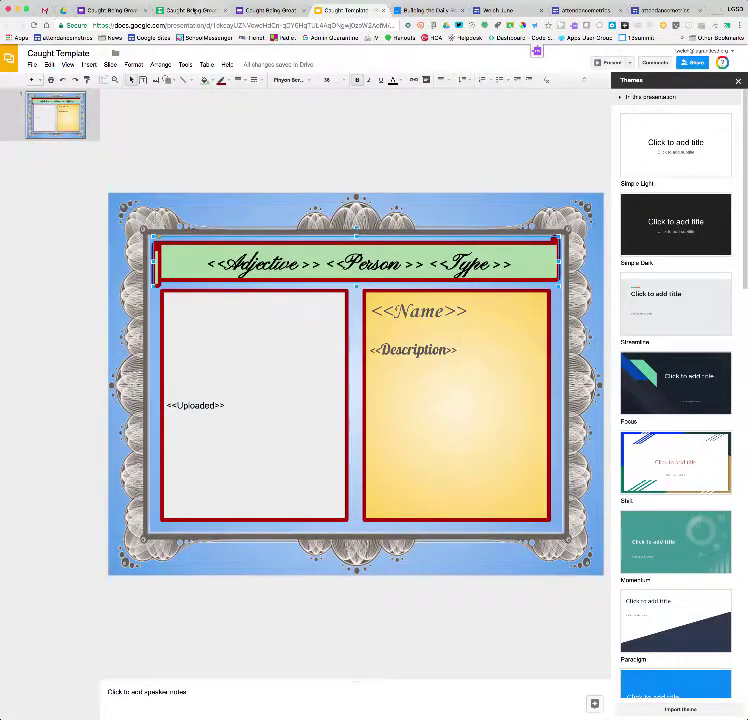
{"action": "left_click", "coordinate": [229, 14]}
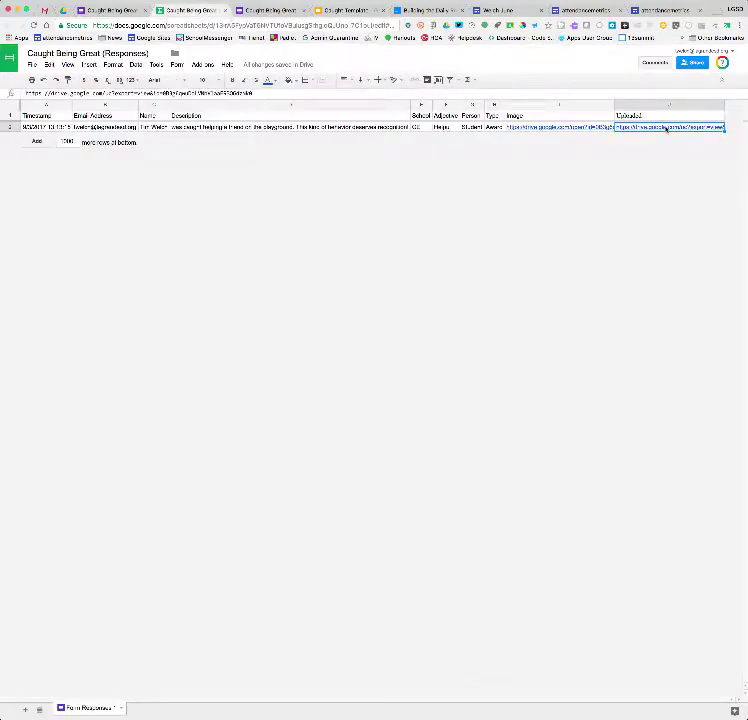
{"action": "mouse_move", "coordinate": [666, 129]}
Browse to 1For Casey > Caught > Caught Being Great (File responses) and right-click the Image (File responses) folder
{"action": "left_click", "coordinate": [63, 11]}
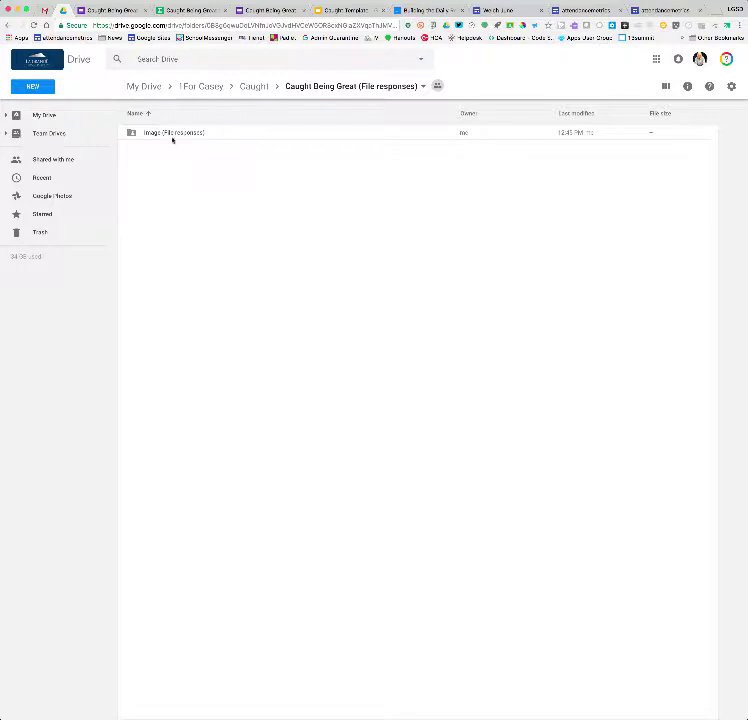
{"action": "left_click", "coordinate": [214, 89]}
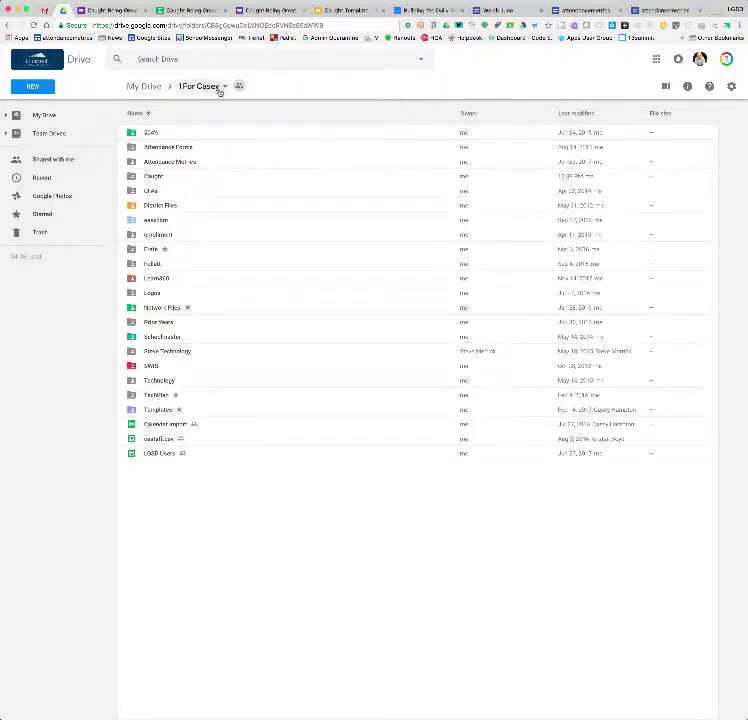
{"action": "double_click", "coordinate": [160, 175]}
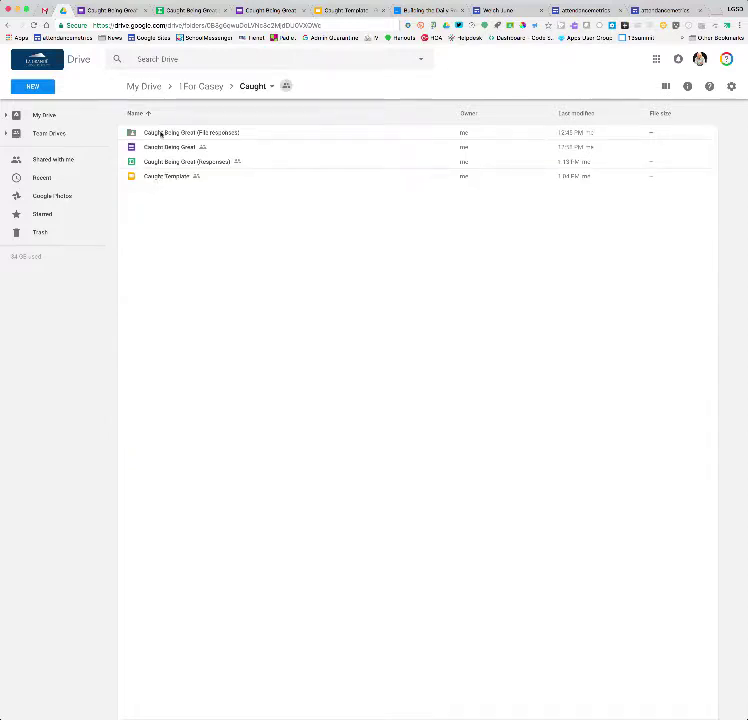
{"action": "double_click", "coordinate": [160, 133]}
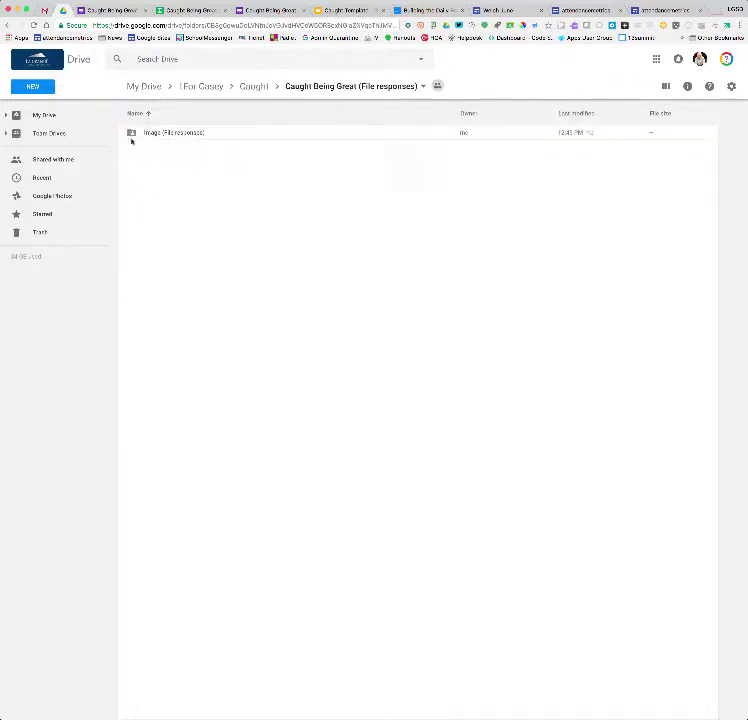
{"action": "left_click", "coordinate": [254, 86]}
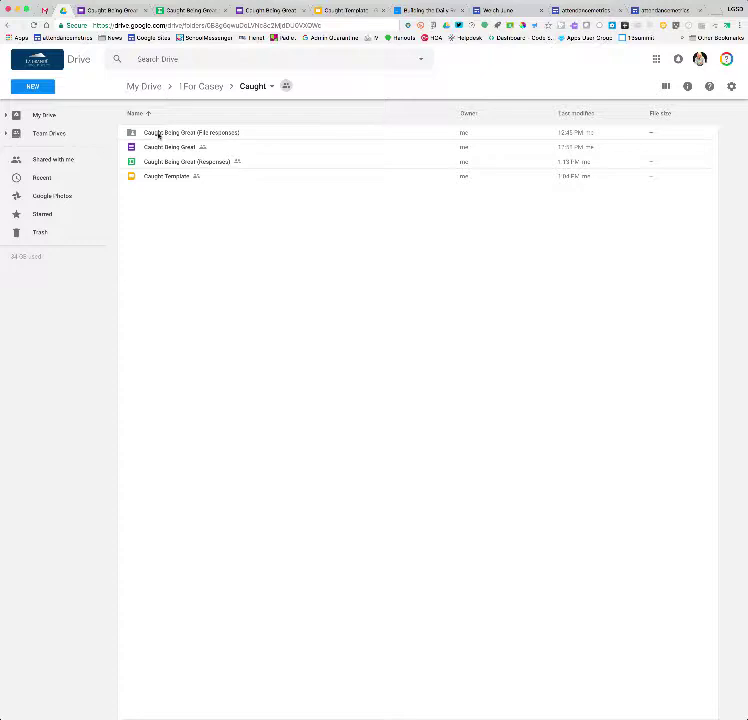
{"action": "double_click", "coordinate": [158, 133]}
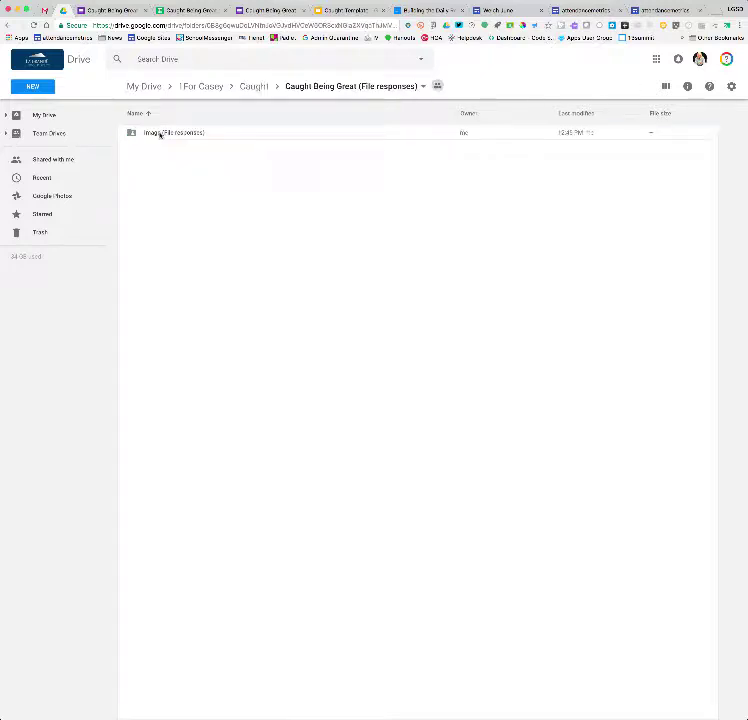
{"action": "left_click", "coordinate": [156, 133]}
{"action": "right_click", "coordinate": [155, 133]}
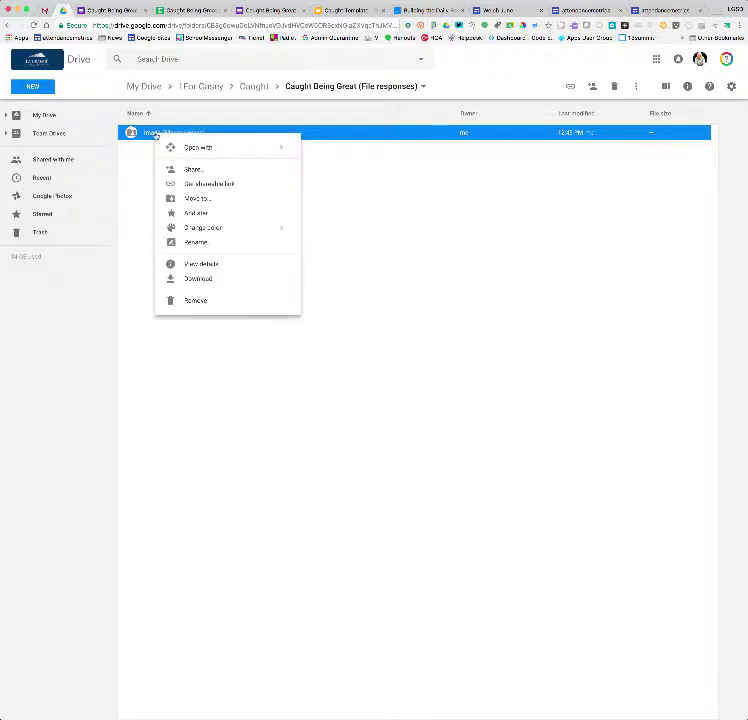
Share the Image (File responses) folder as 'On - Anyone with the link' can view
{"action": "left_click", "coordinate": [214, 170]}
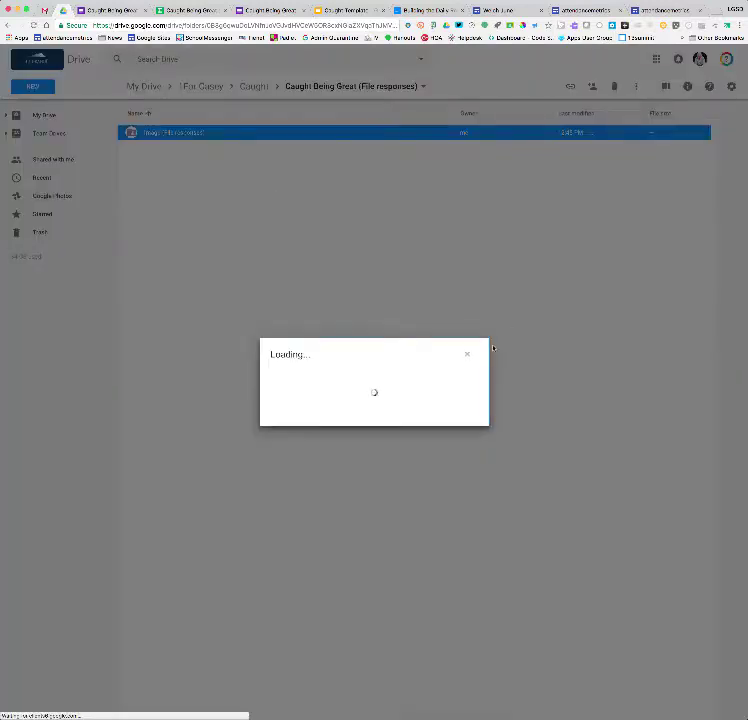
{"action": "left_click", "coordinate": [476, 423]}
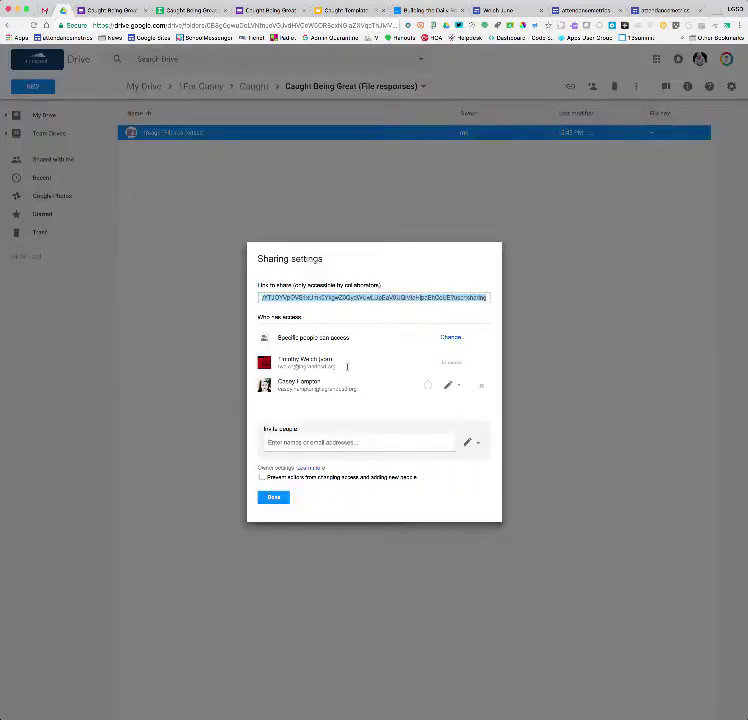
{"action": "left_click", "coordinate": [451, 338]}
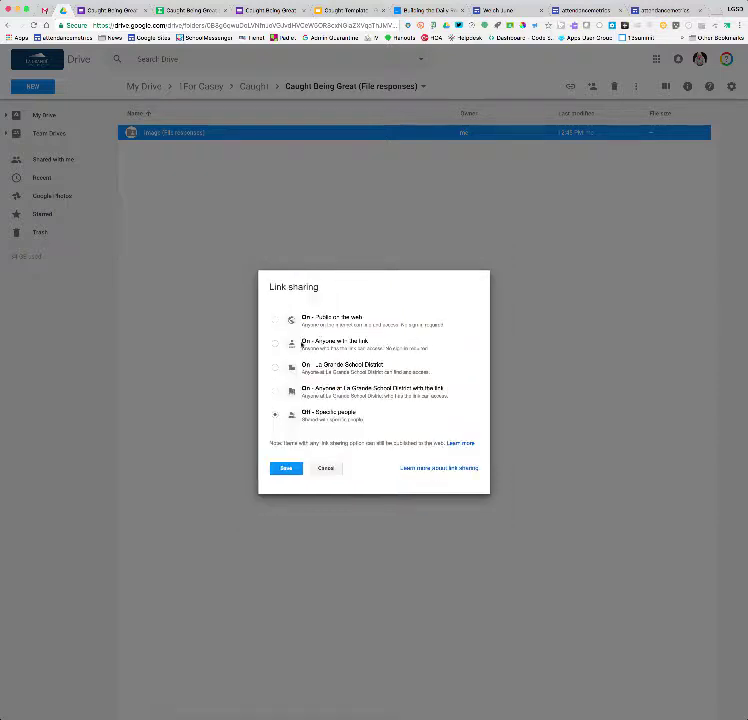
{"action": "left_click", "coordinate": [275, 343]}
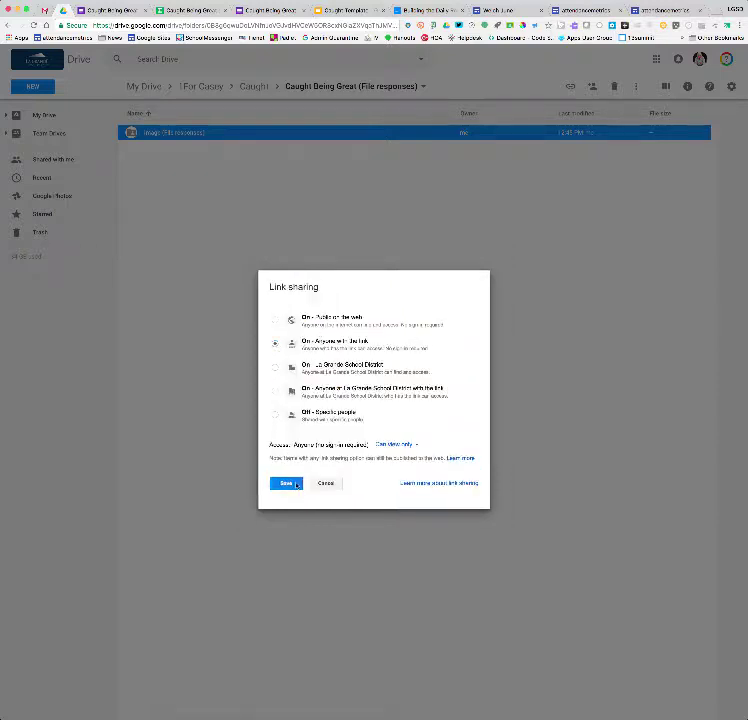
{"action": "left_click", "coordinate": [287, 485]}
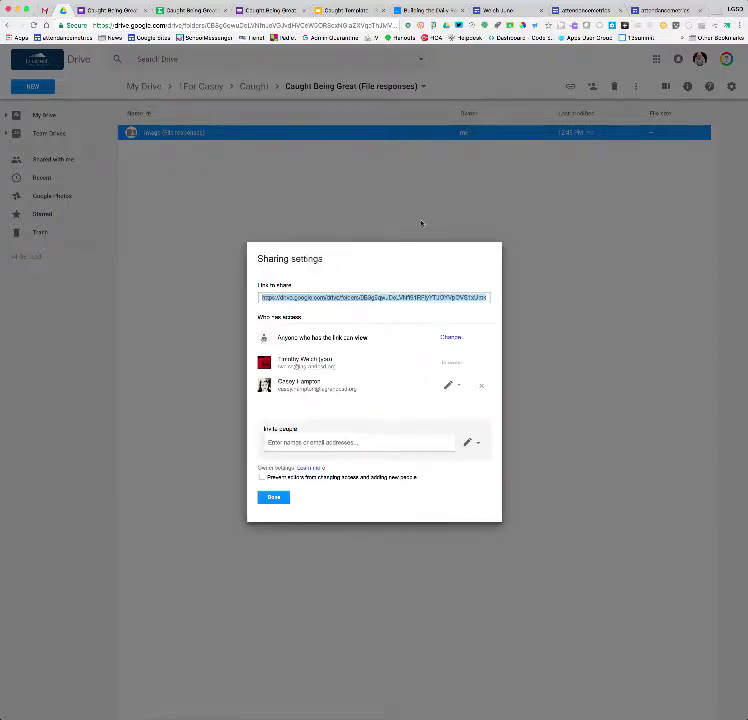
{"action": "left_click", "coordinate": [273, 498]}
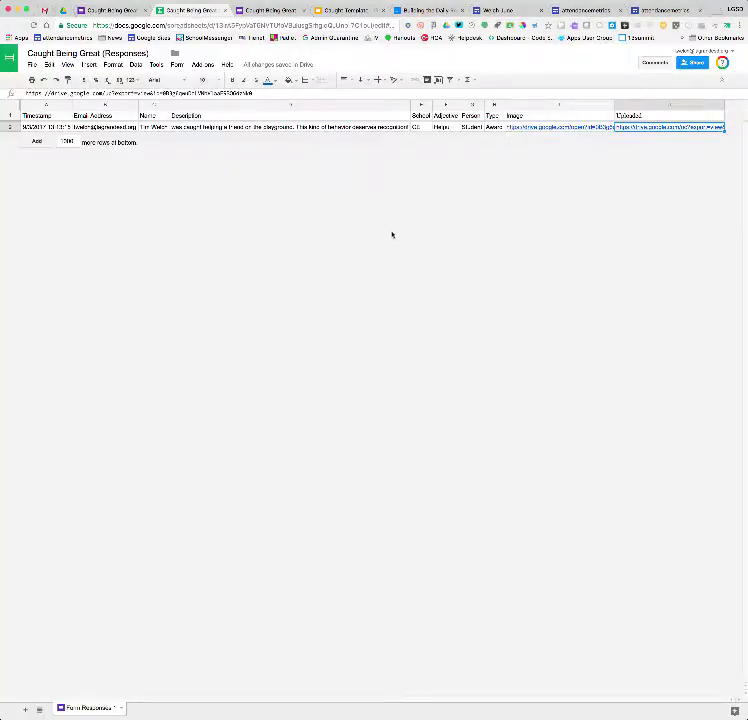
Launch autoCrat from the Add-ons menu and continue past its update notice
{"action": "left_click", "coordinate": [205, 66]}
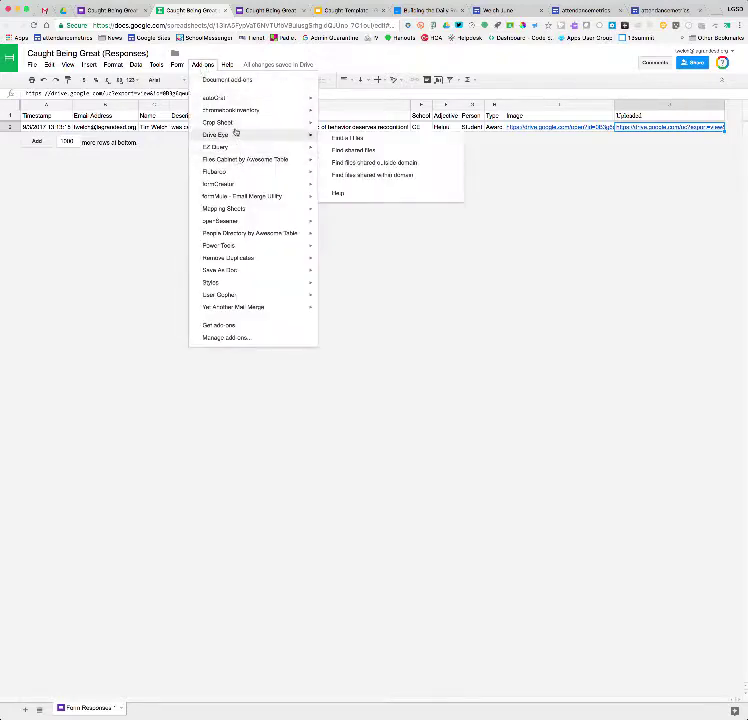
{"action": "mouse_move", "coordinate": [229, 99]}
{"action": "left_click", "coordinate": [334, 104]}
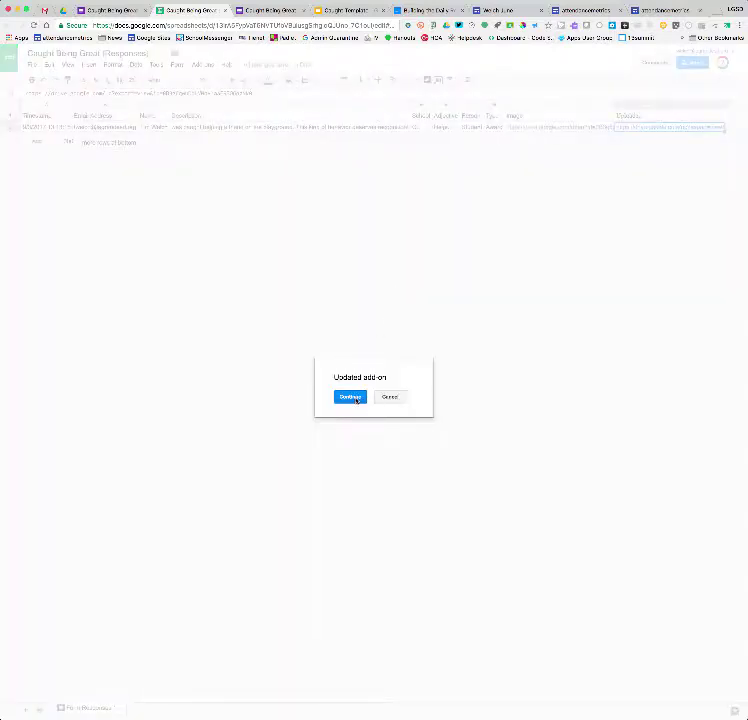
{"action": "left_click", "coordinate": [352, 397]}
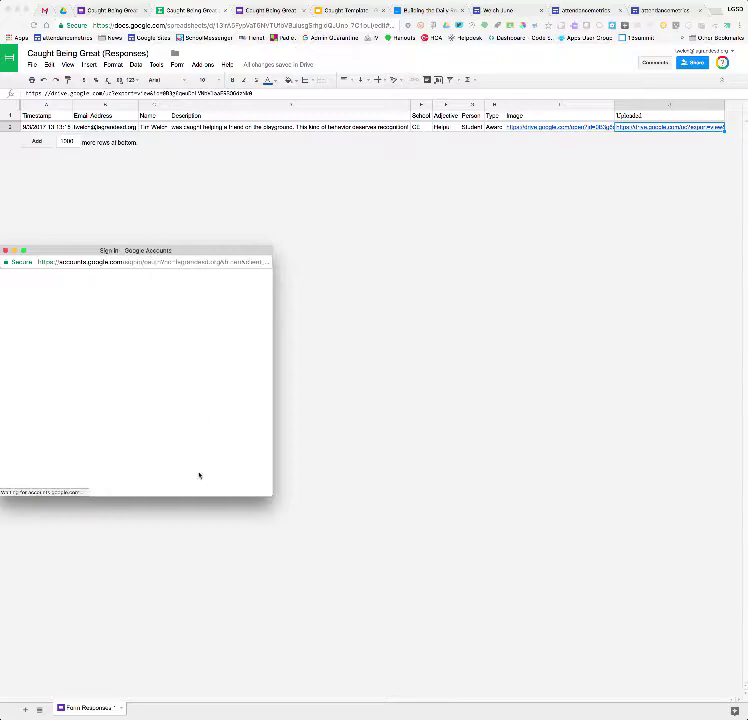
Authorize autoCrat with the school account, allowing its requested permissions
{"action": "left_click", "coordinate": [63, 356]}
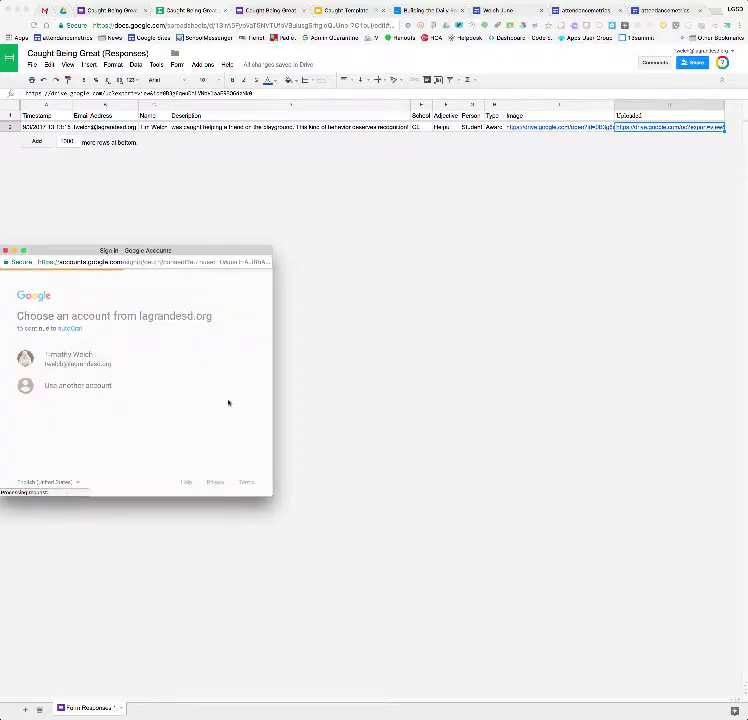
{"action": "scroll", "coordinate": [234, 420], "scroll_direction": "down", "scroll_amount": 5}
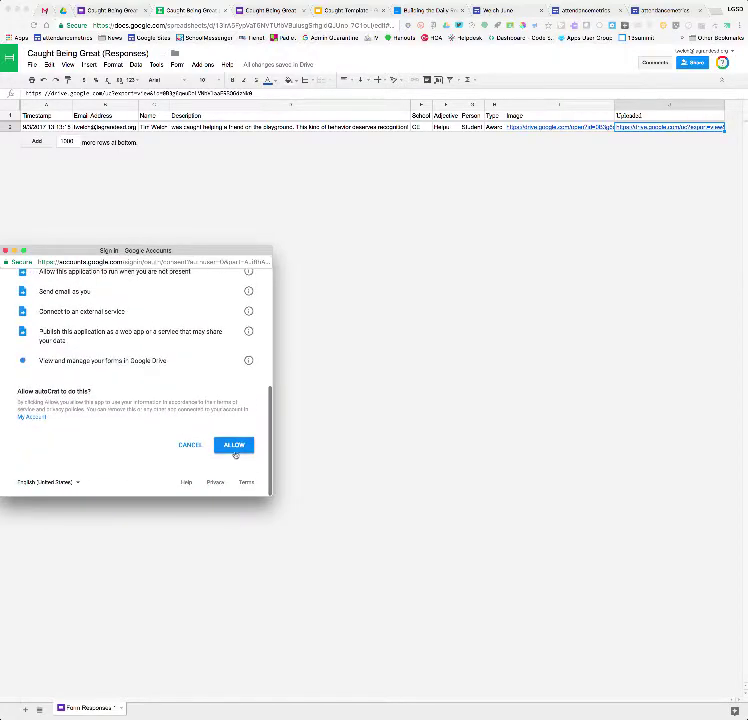
{"action": "left_click", "coordinate": [235, 453]}
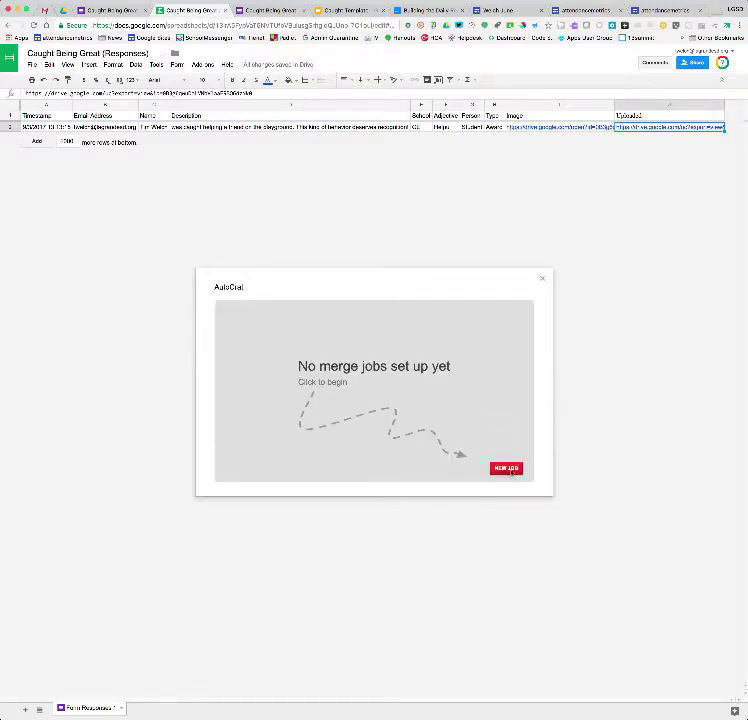
Start a new autoCrat merge job named 'Caught'
{"action": "left_click", "coordinate": [504, 467]}
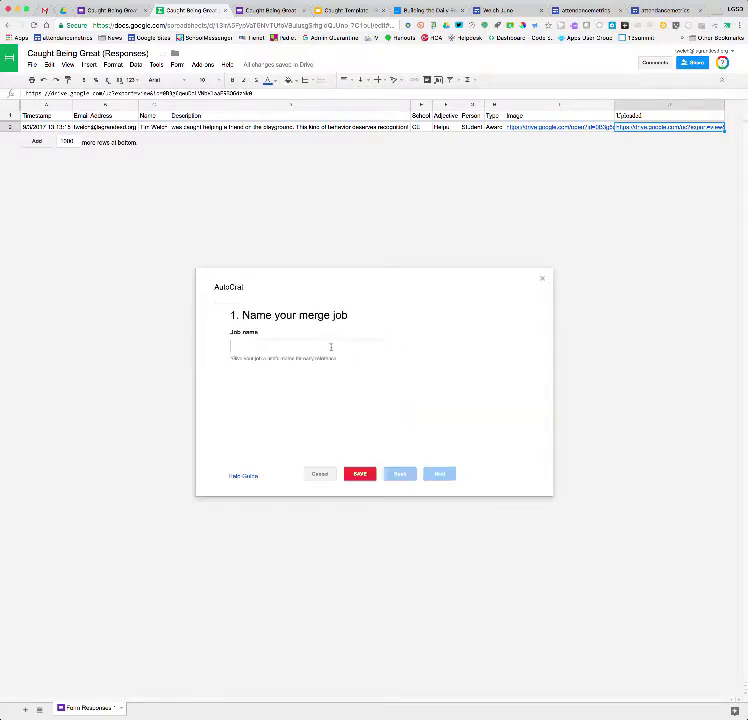
{"action": "left_click", "coordinate": [325, 345]}
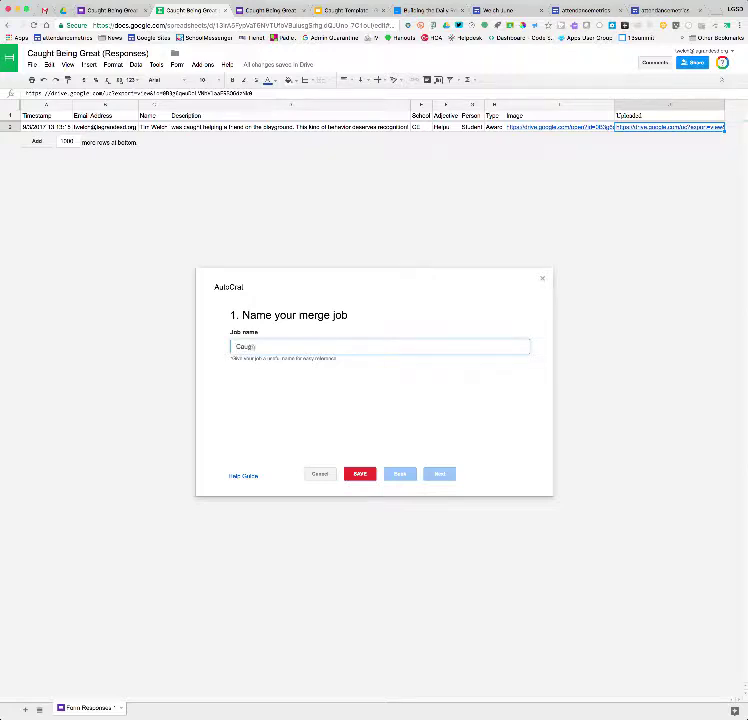
{"action": "type", "text": "Caught"}
{"action": "left_click", "coordinate": [440, 473]}
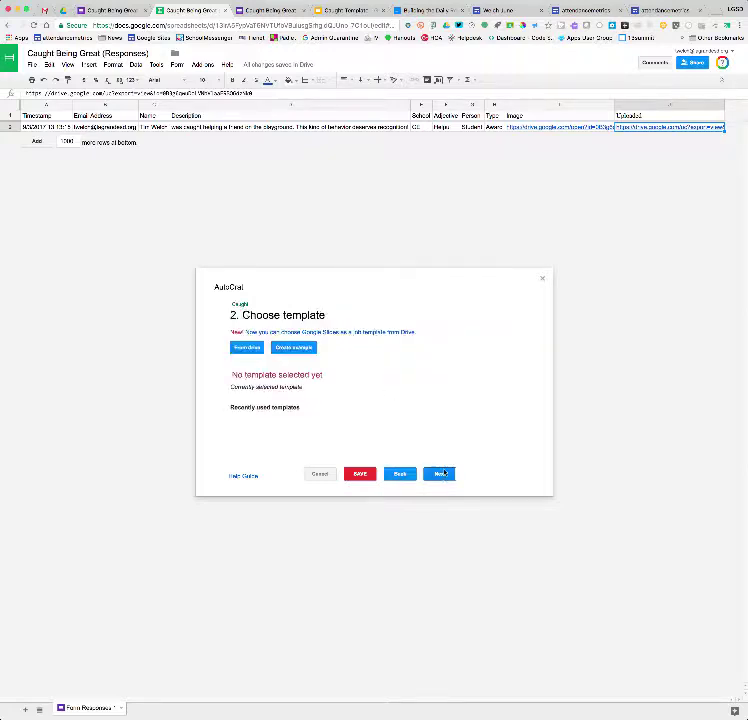
Choose Caught Template from Drive as the merge template and continue to source data mapping
{"action": "left_click", "coordinate": [247, 348]}
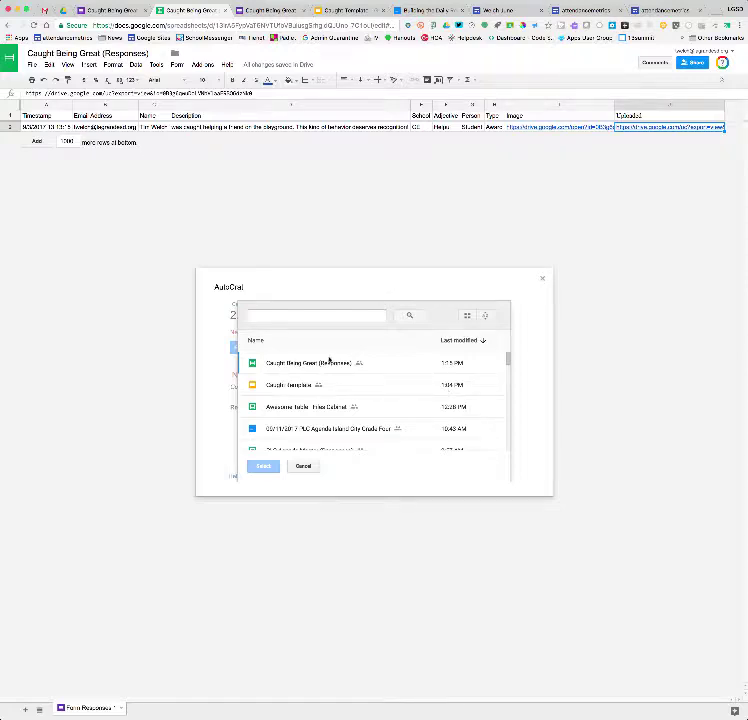
{"action": "left_click", "coordinate": [272, 388]}
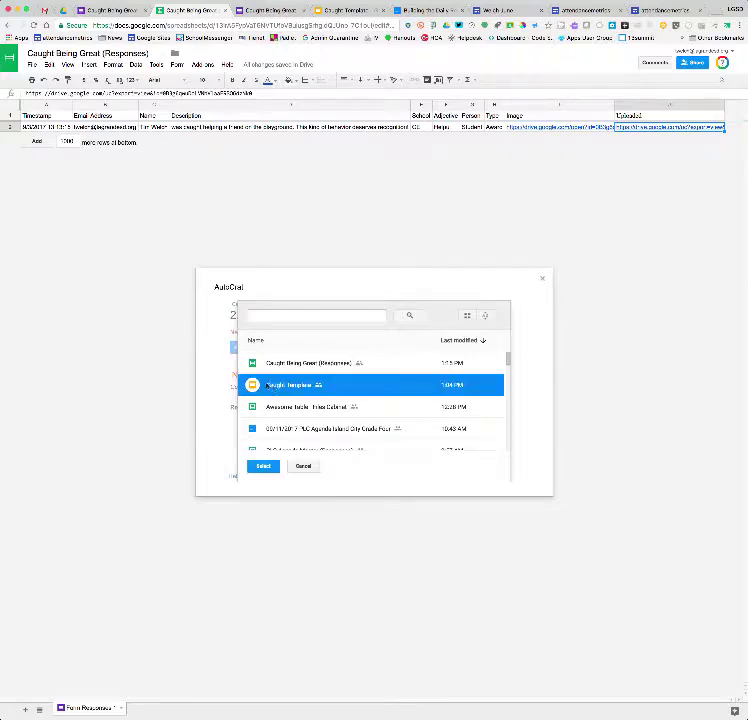
{"action": "left_click", "coordinate": [263, 467]}
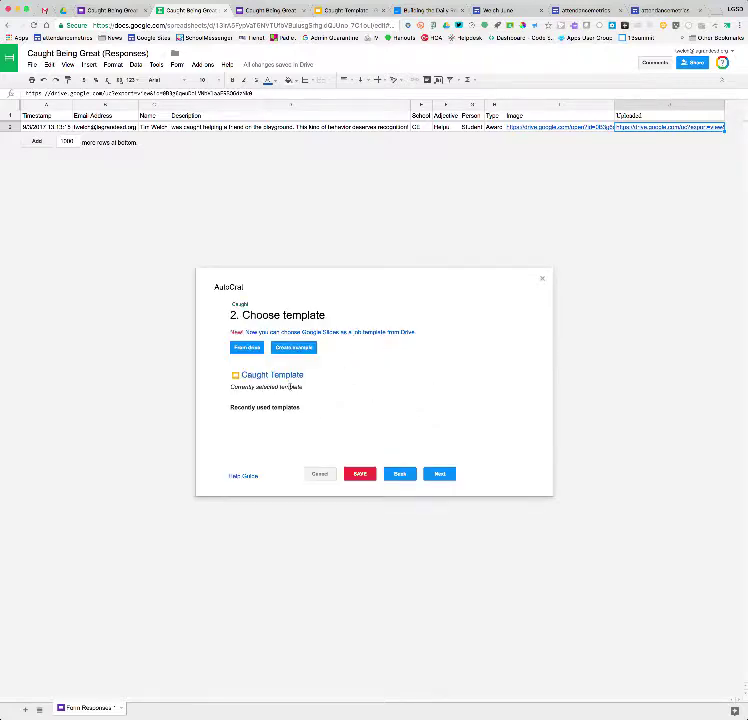
{"action": "left_click", "coordinate": [446, 476]}
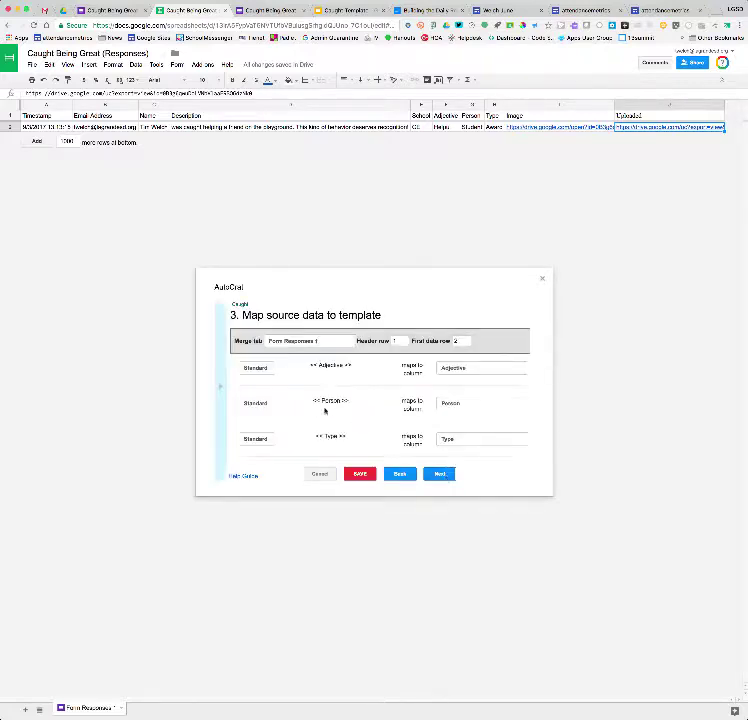
Change the Uploaded tag's type from Standard to Image and continue to File settings
{"action": "scroll", "coordinate": [364, 437], "scroll_direction": "down", "scroll_amount": 3}
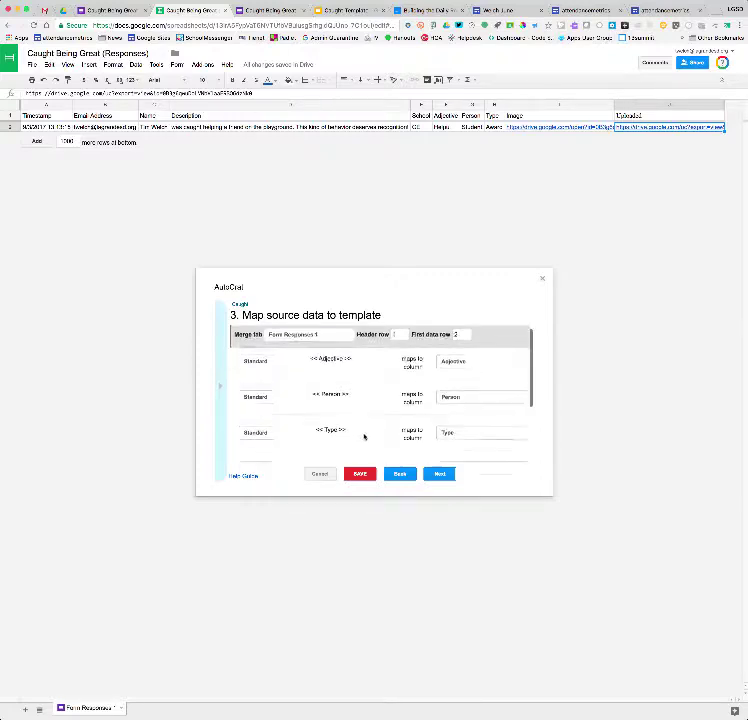
{"action": "scroll", "coordinate": [364, 437], "scroll_direction": "down", "scroll_amount": 1}
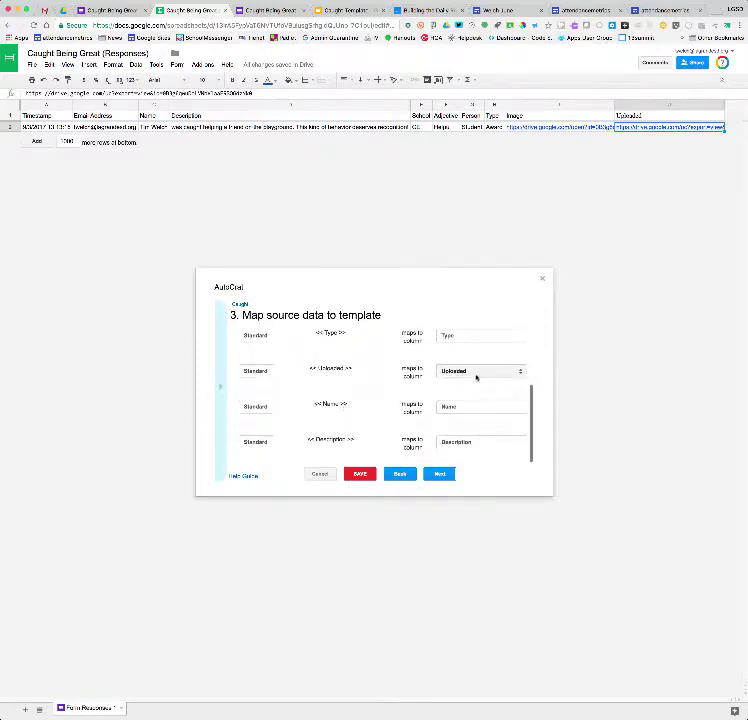
{"action": "left_click", "coordinate": [255, 371]}
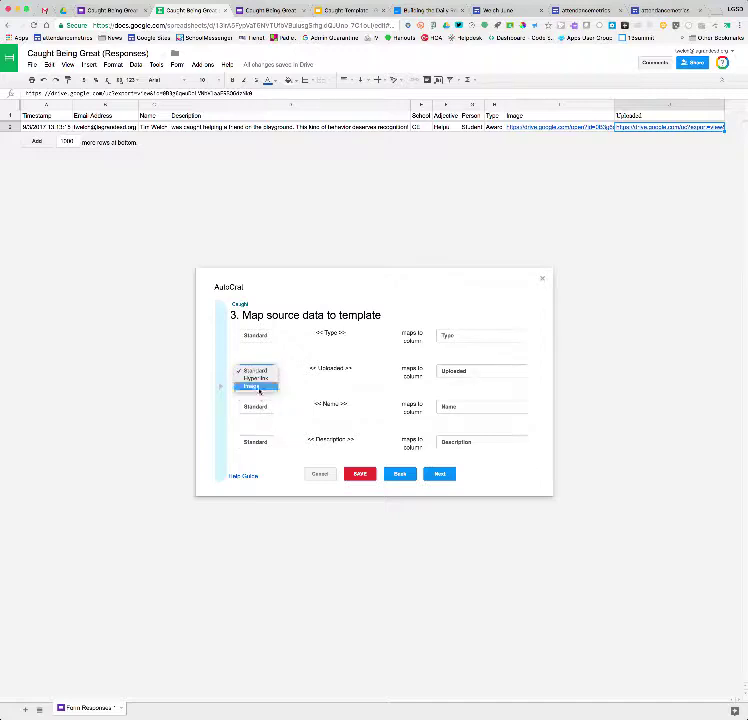
{"action": "left_click", "coordinate": [256, 387]}
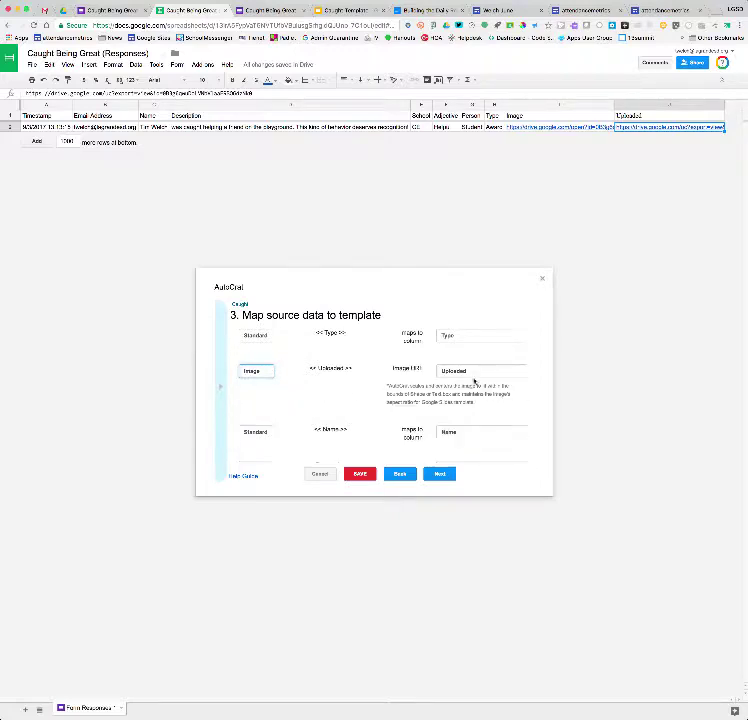
{"action": "left_click", "coordinate": [439, 473]}
{"action": "left_click", "coordinate": [282, 346]}
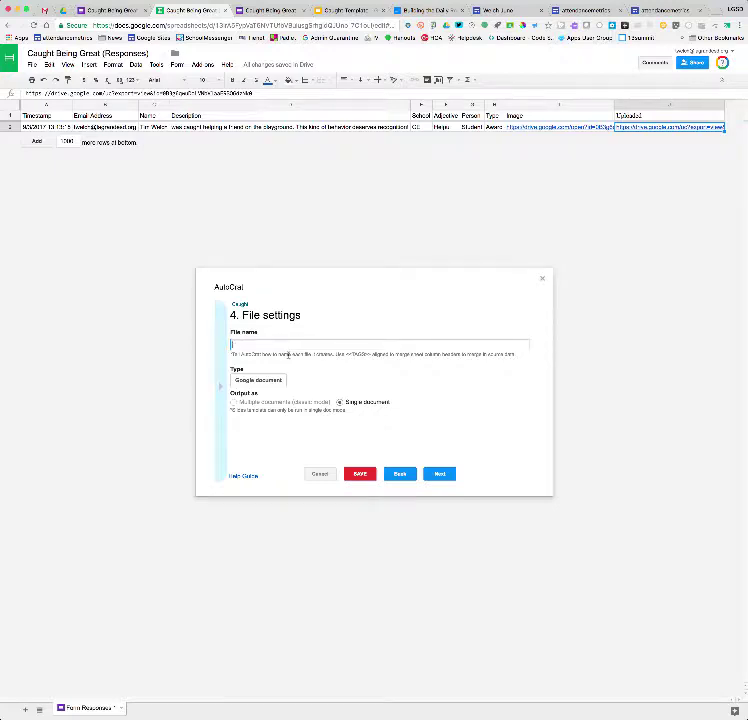
Name merged files <<Name>>-<<Type>> and output them as PDF
{"action": "type", "text": "<<"}
{"action": "type", "text": "-<<Type>>"}
{"action": "left_click", "coordinate": [272, 382]}
{"action": "left_click", "coordinate": [266, 387]}
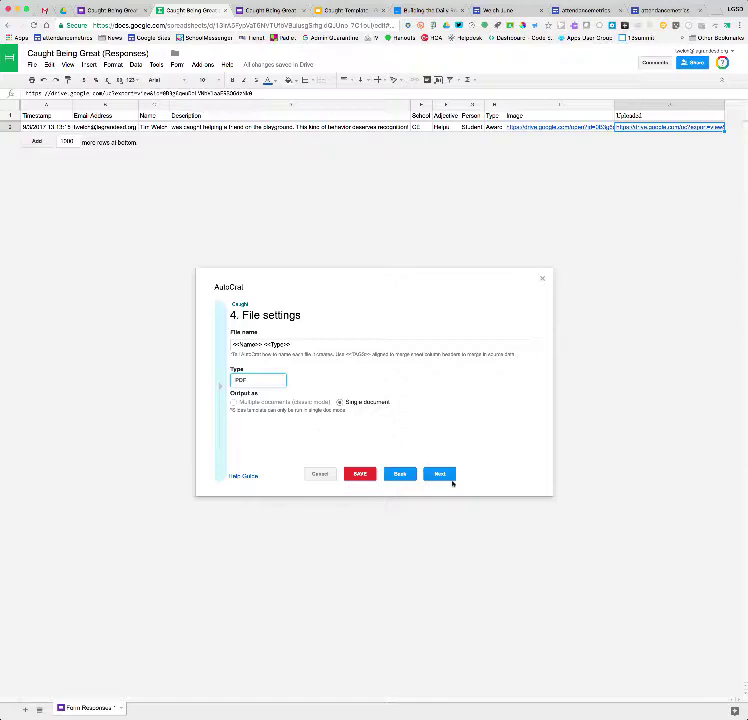
{"action": "left_click", "coordinate": [447, 476]}
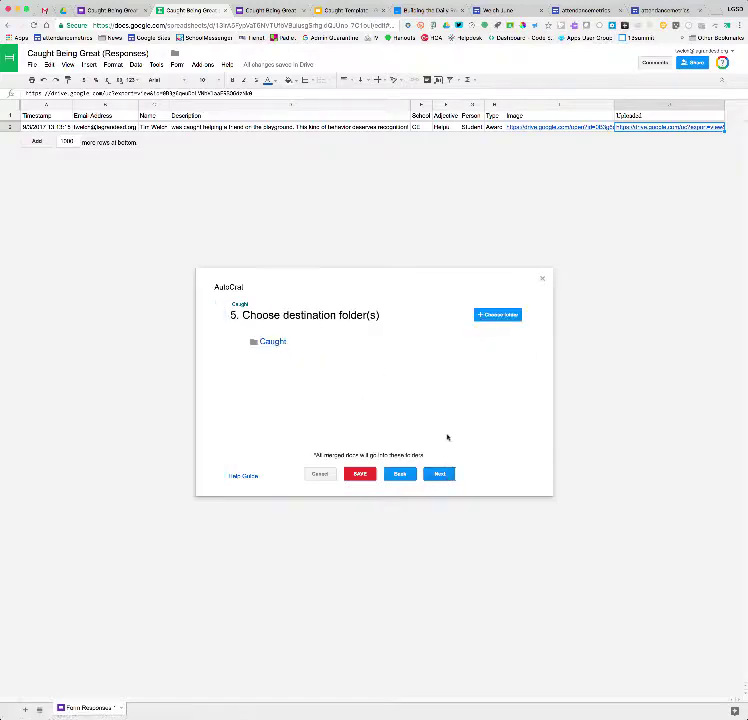
Replace the Caught destination folder with Caught Being Great (File responses) and skip the dynamic folder step
{"action": "mouse_move", "coordinate": [371, 347]}
{"action": "left_click", "coordinate": [490, 342]}
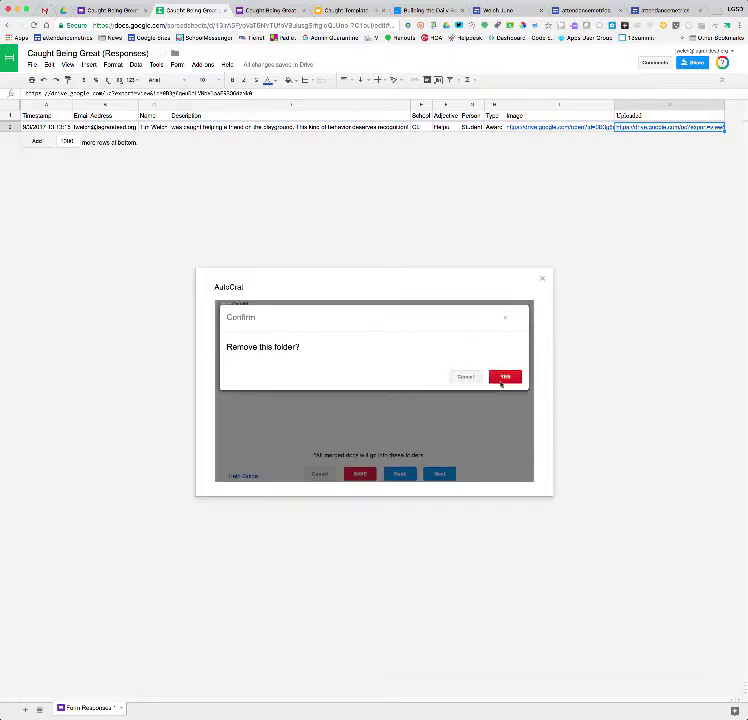
{"action": "left_click", "coordinate": [503, 380]}
{"action": "left_click", "coordinate": [492, 314]}
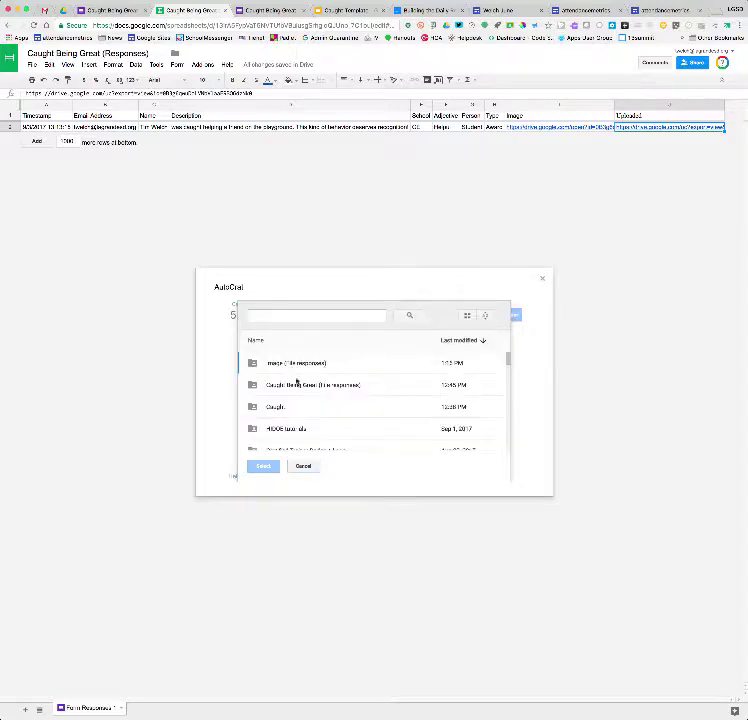
{"action": "left_click", "coordinate": [298, 386]}
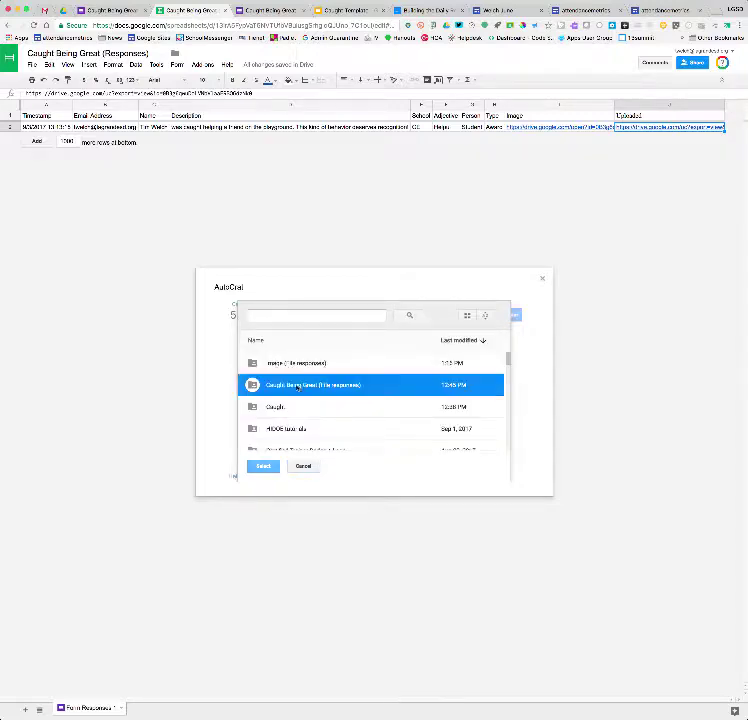
{"action": "left_click", "coordinate": [264, 467]}
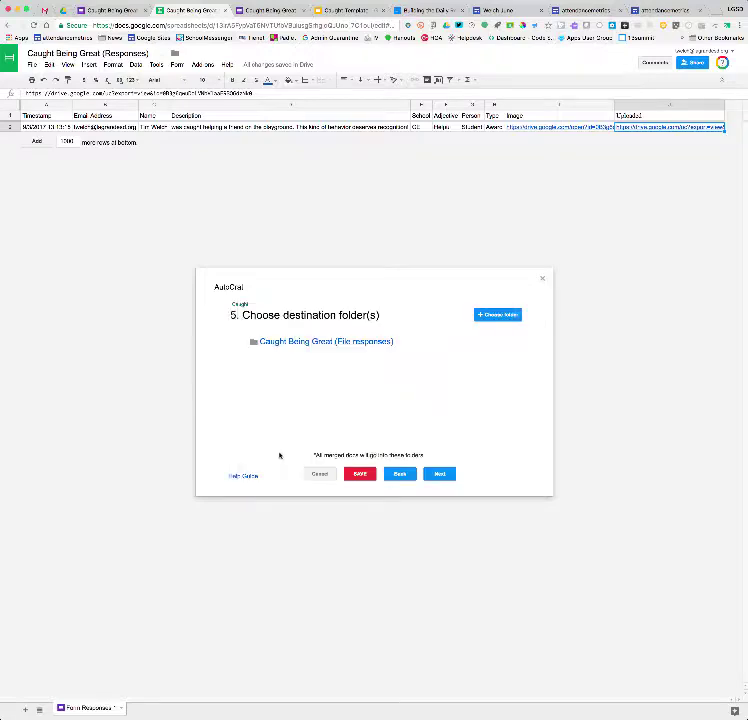
{"action": "left_click", "coordinate": [440, 474]}
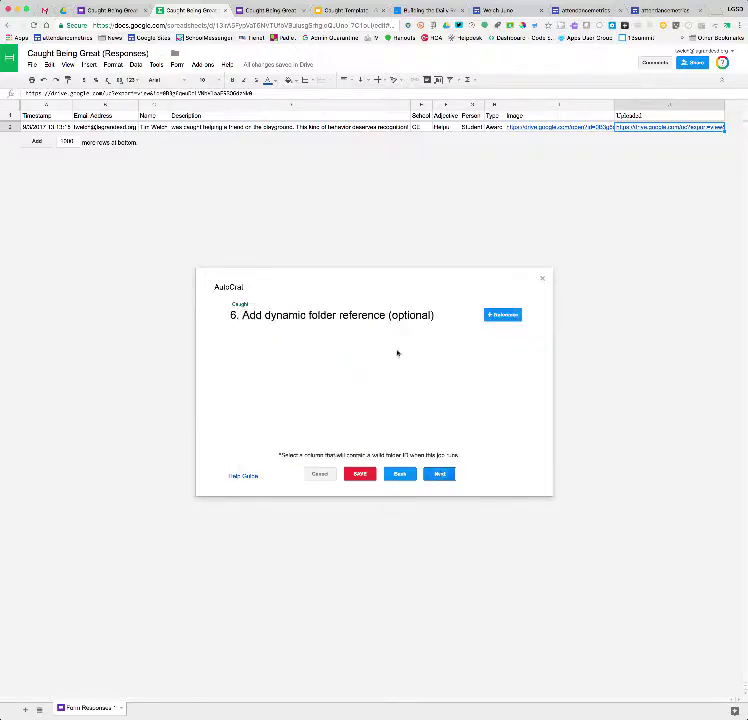
{"action": "left_click", "coordinate": [441, 475]}
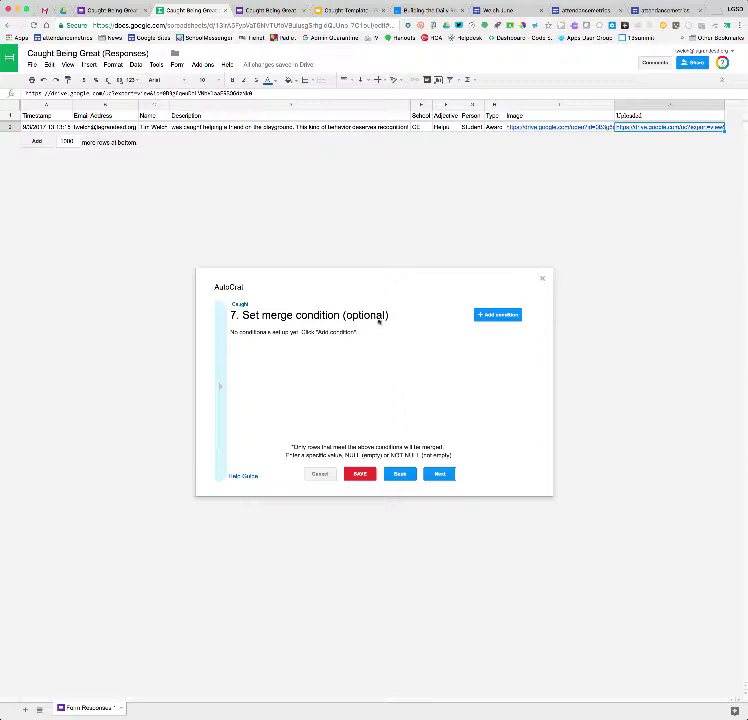
Turn on sharing of the merged PDFs and address the email to <<Email Address>>
{"action": "left_click", "coordinate": [440, 473]}
{"action": "left_click", "coordinate": [237, 344]}
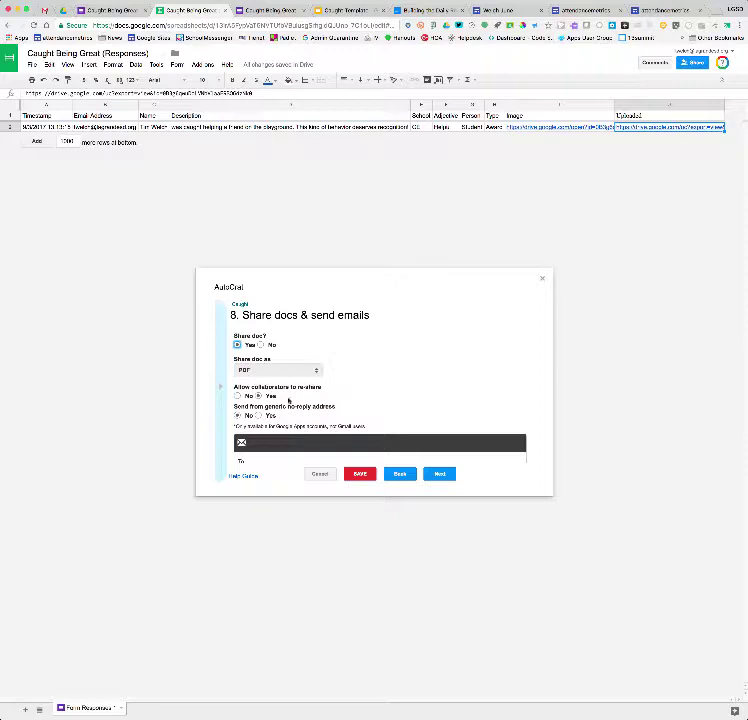
{"action": "scroll", "coordinate": [273, 418], "scroll_direction": "down", "scroll_amount": 2}
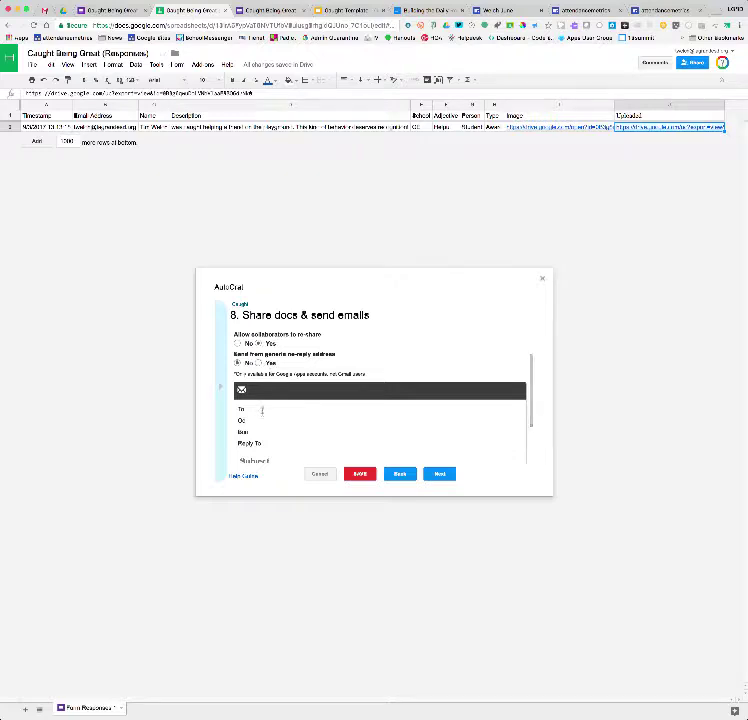
{"action": "left_click", "coordinate": [262, 410]}
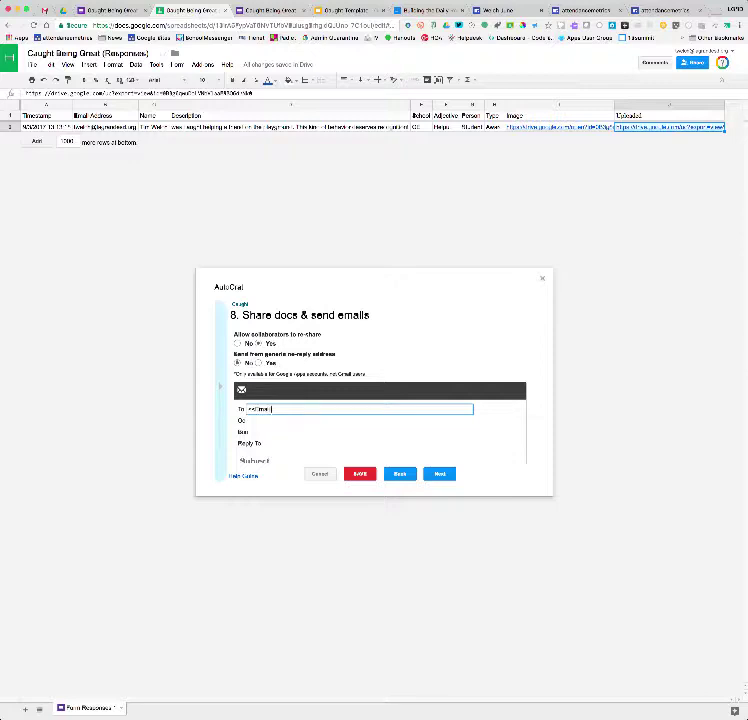
{"action": "type", "text": "<<Email Address>>"}
Enter the reply-to address, subject <<Name>> <<Type>>, and the award message body
{"action": "left_click", "coordinate": [270, 446]}
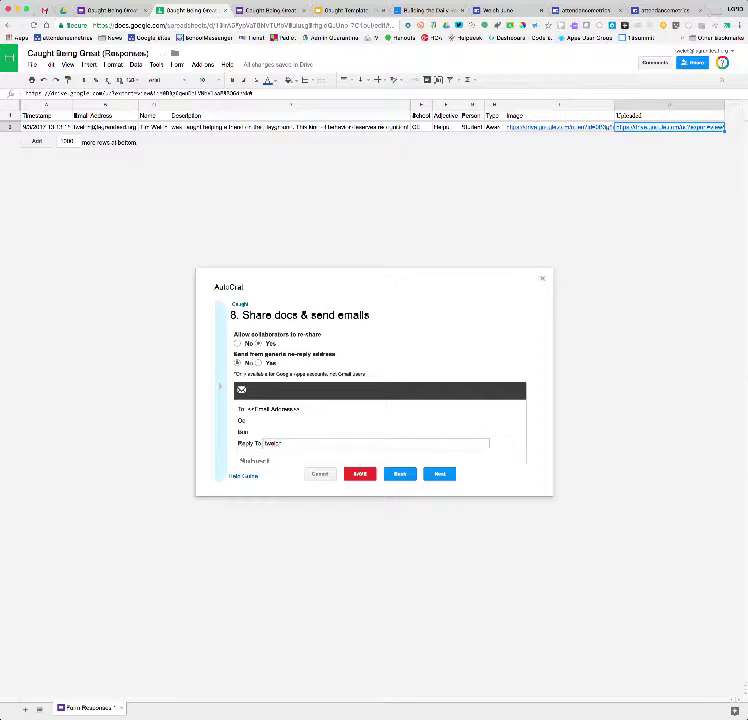
{"action": "type", "text": "acmpsd.org"}
{"action": "scroll", "coordinate": [270, 435], "scroll_direction": "down", "scroll_amount": 3}
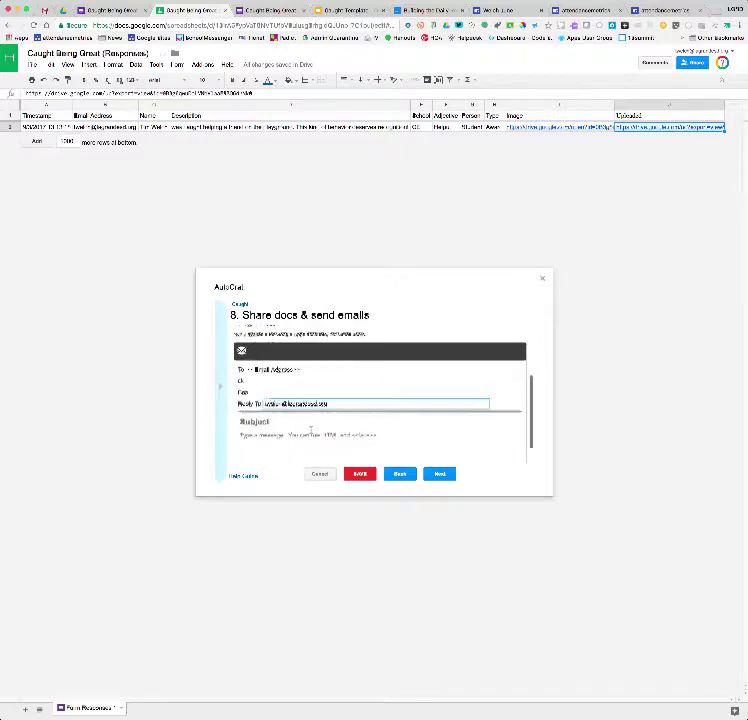
{"action": "left_click", "coordinate": [241, 409]}
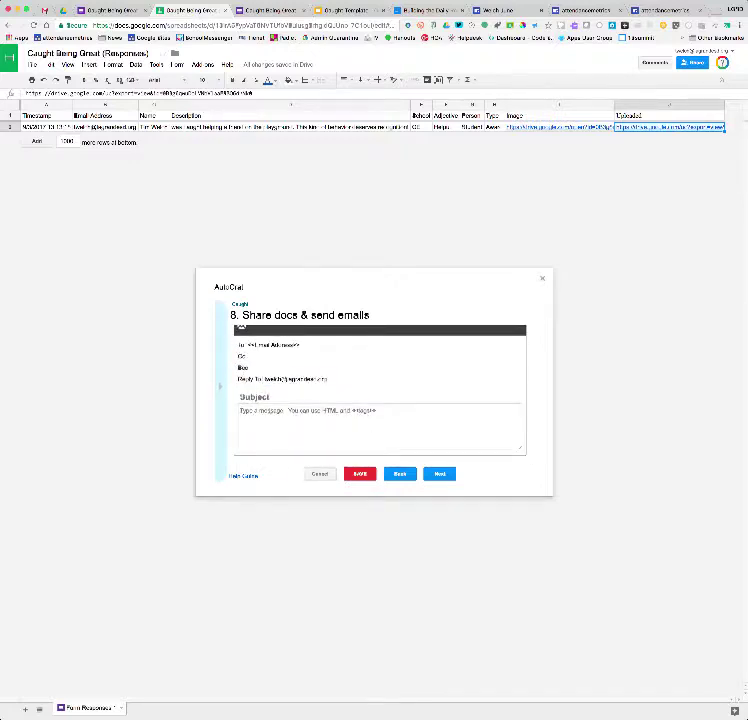
{"action": "left_click", "coordinate": [279, 397]}
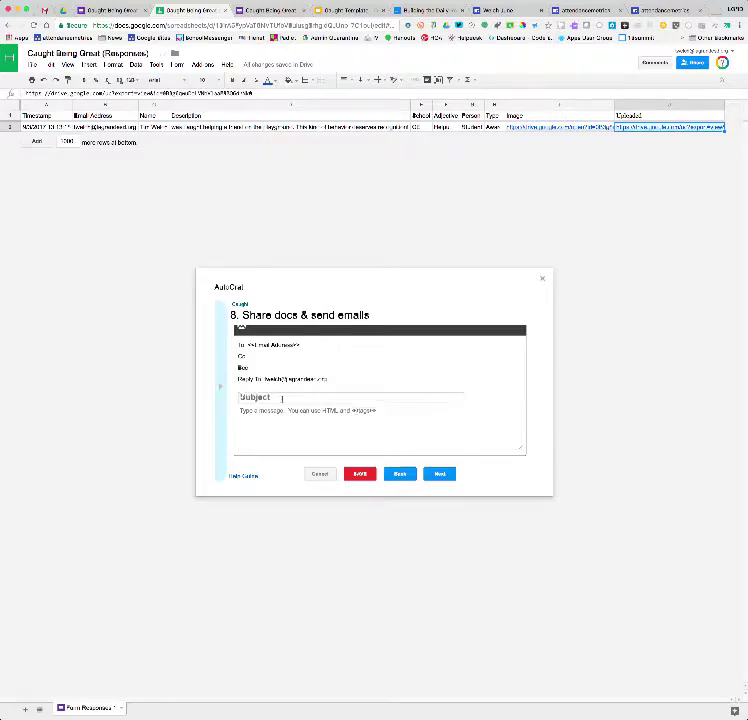
{"action": "type", "text": "<<Name>> <<Type>>"}
{"action": "left_click", "coordinate": [262, 412]}
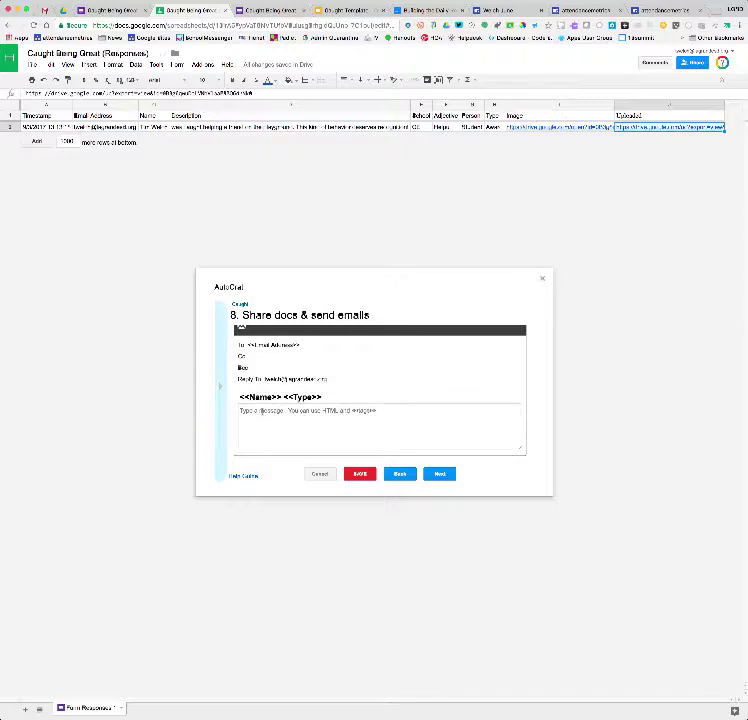
{"action": "type", "text": "Hi"}
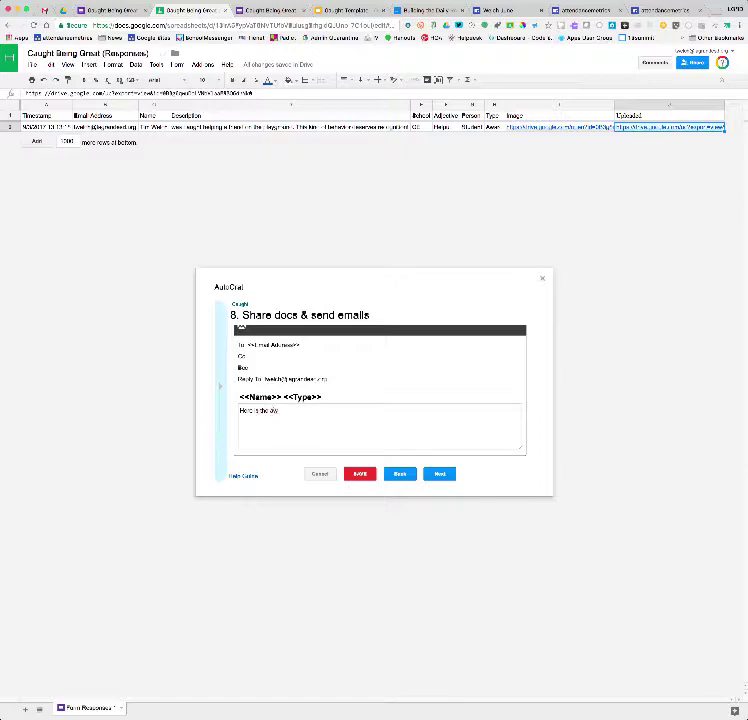
{"action": "type", "text": "u have created."}
Set the Caught job to run on every form submission and every hour, then save it
{"action": "left_click", "coordinate": [440, 474]}
{"action": "left_click", "coordinate": [233, 341]}
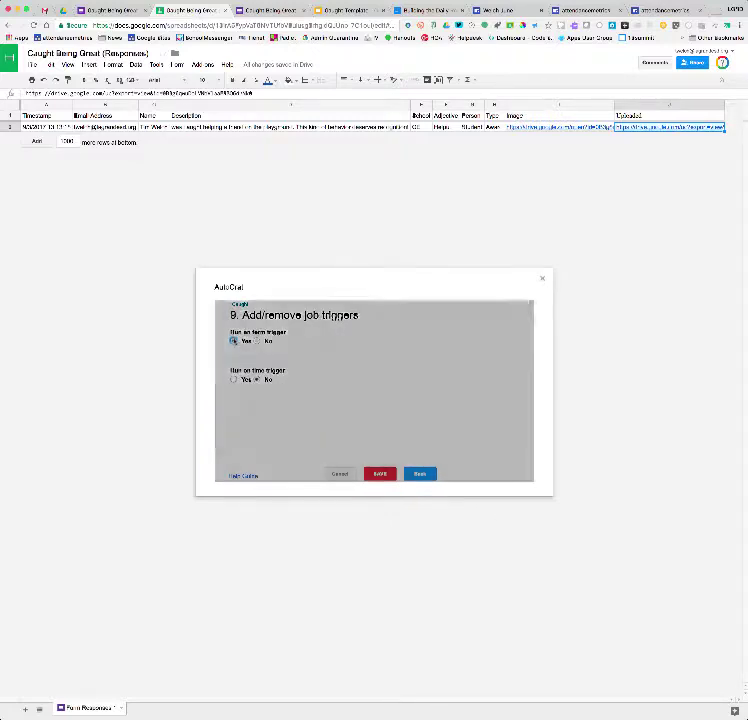
{"action": "left_click", "coordinate": [506, 386]}
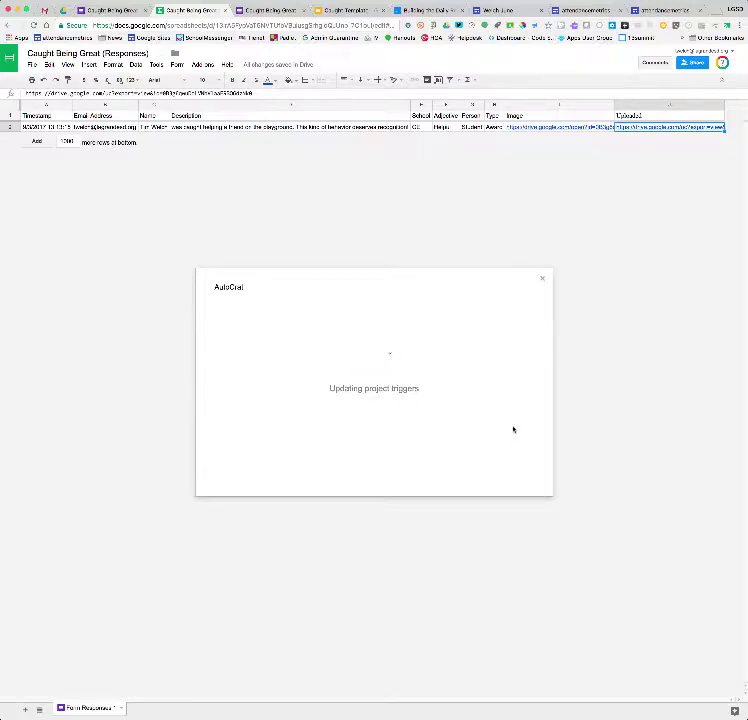
{"action": "left_click", "coordinate": [233, 380]}
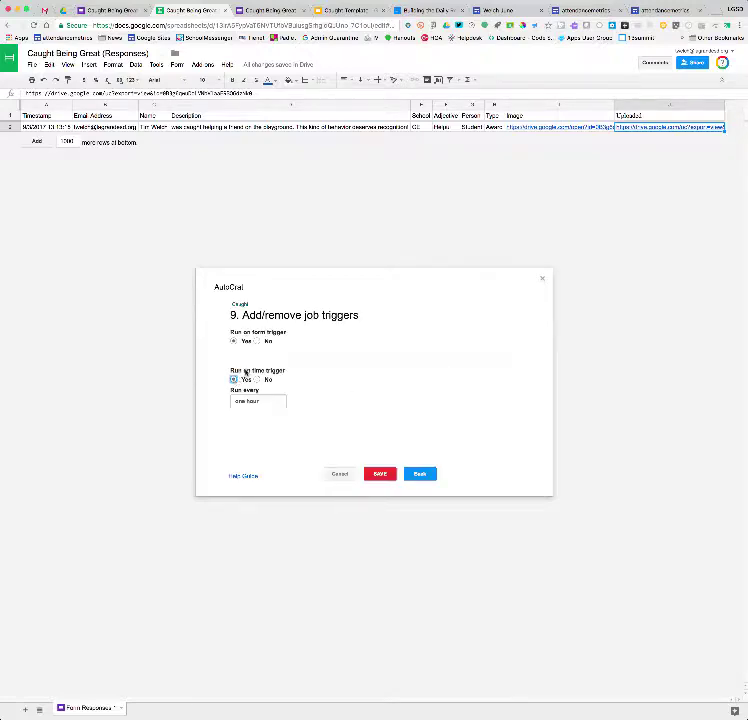
{"action": "left_click", "coordinate": [281, 402]}
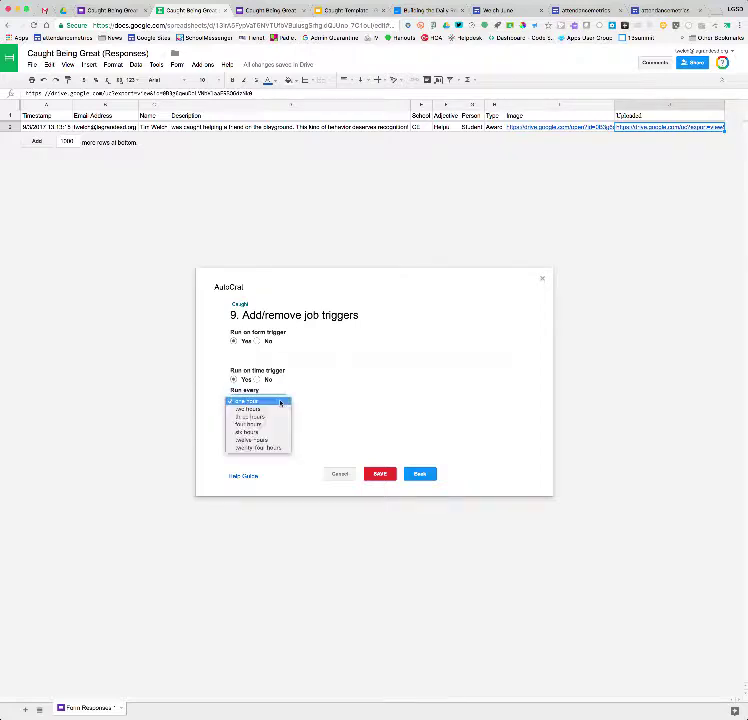
{"action": "left_click", "coordinate": [290, 401]}
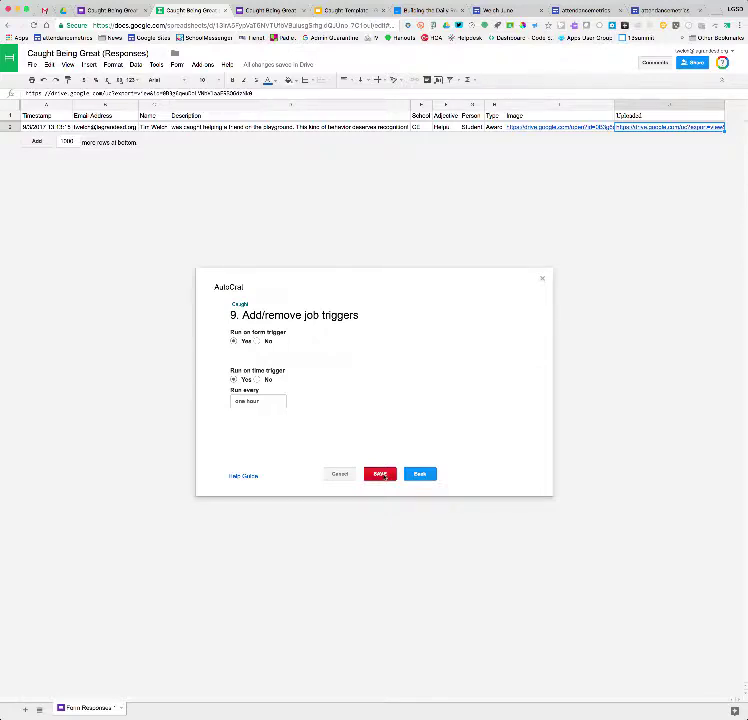
{"action": "left_click", "coordinate": [382, 475]}
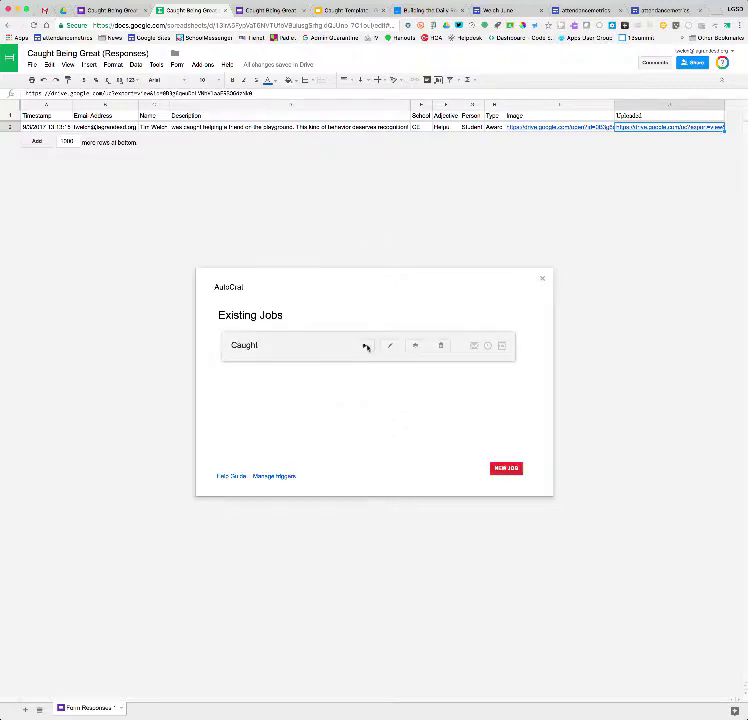
Run the Caught job now, check the filled merge columns, and close autoCrat
{"action": "left_click", "coordinate": [365, 346]}
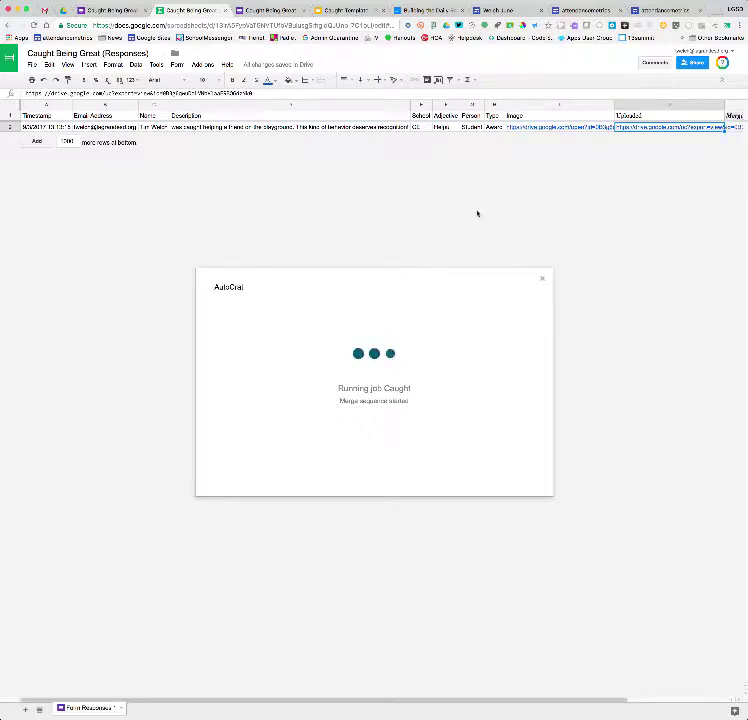
{"action": "scroll", "coordinate": [634, 197], "scroll_direction": "right", "scroll_amount": 5}
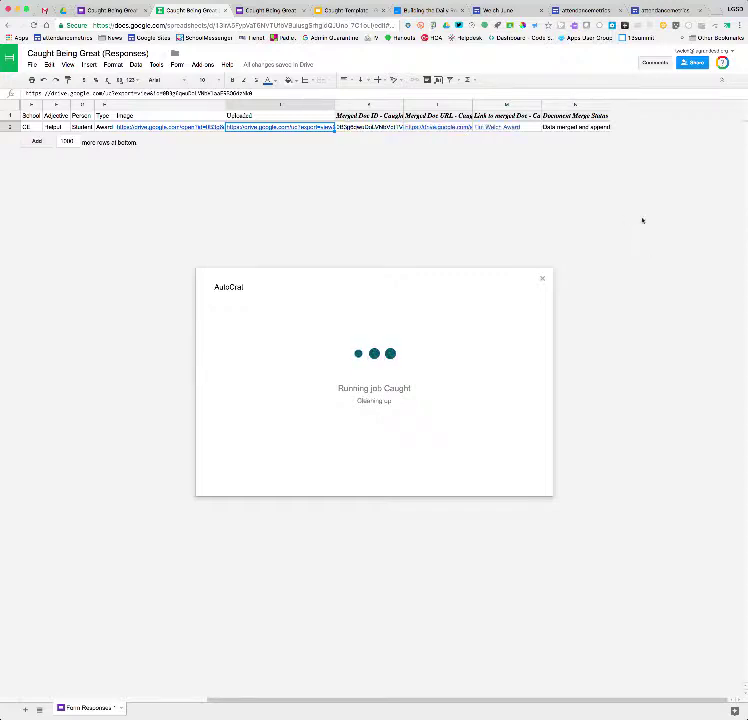
{"action": "left_click", "coordinate": [541, 279]}
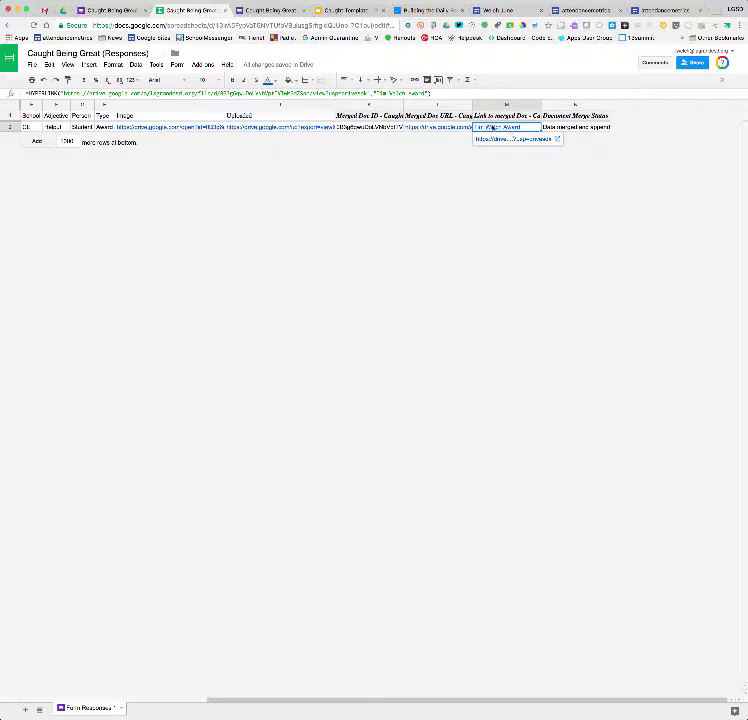
View the merged Helpful Student Award PDF in Drive, then go to the Gmail inbox
{"action": "left_click", "coordinate": [509, 139]}
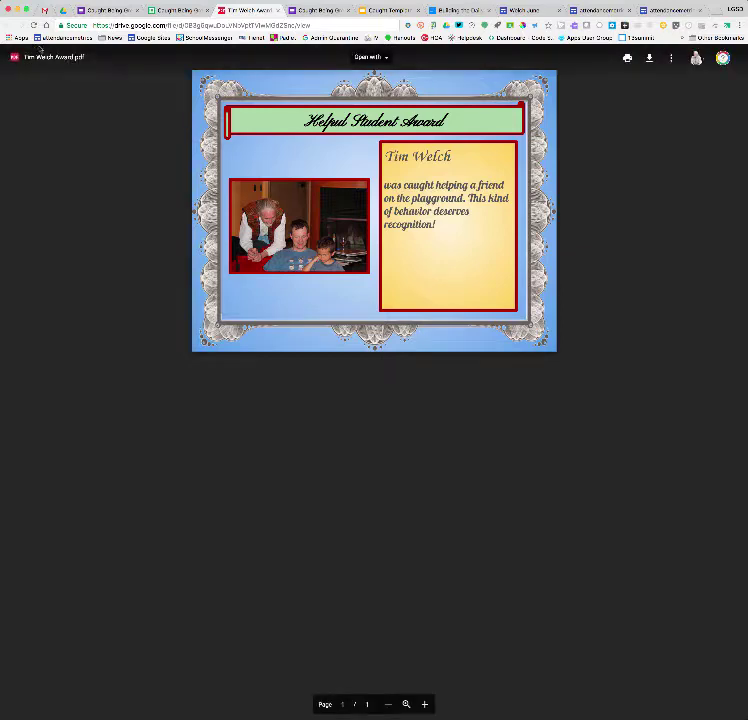
{"action": "left_click", "coordinate": [163, 9]}
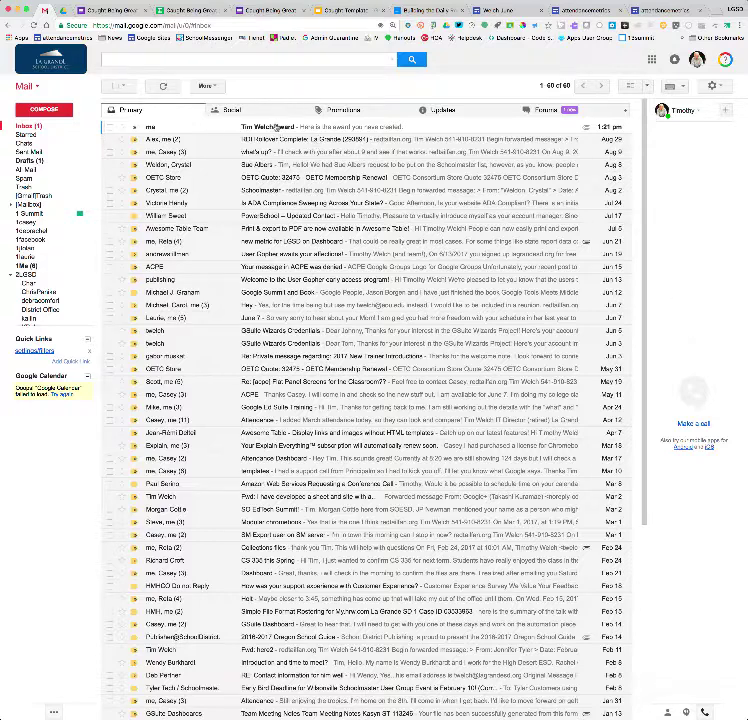
Open the award email, preview its certificate PDF attachment, then go to the form's responses
{"action": "left_click", "coordinate": [278, 127]}
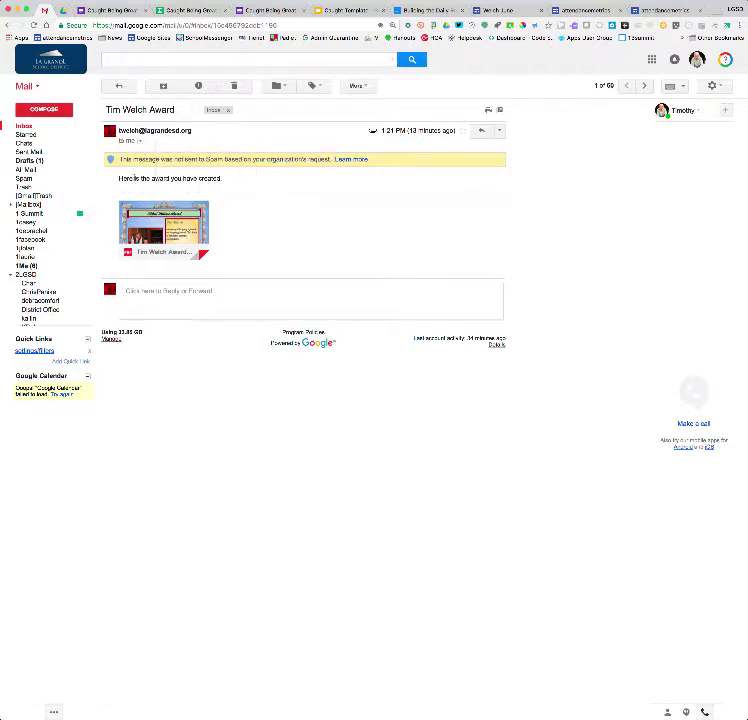
{"action": "left_click", "coordinate": [174, 222]}
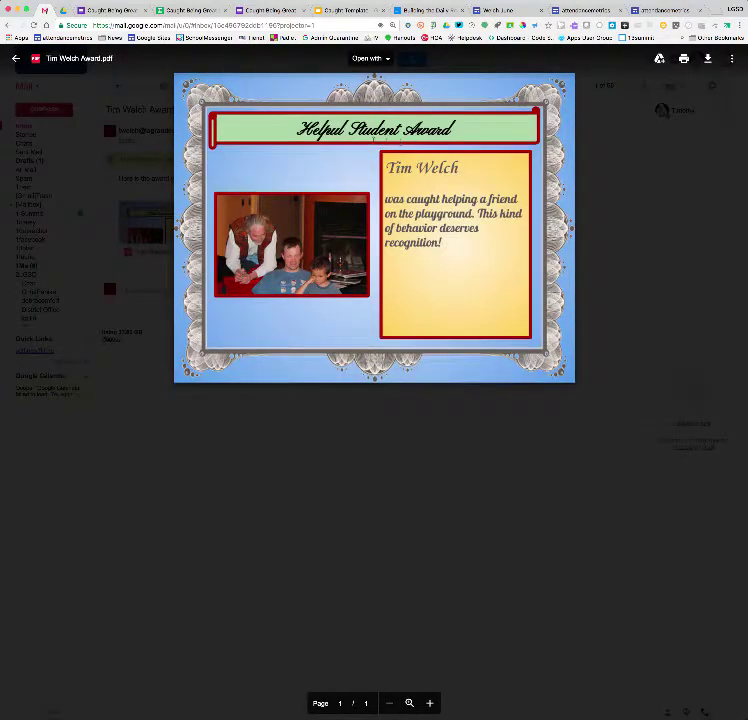
{"action": "left_click", "coordinate": [15, 60]}
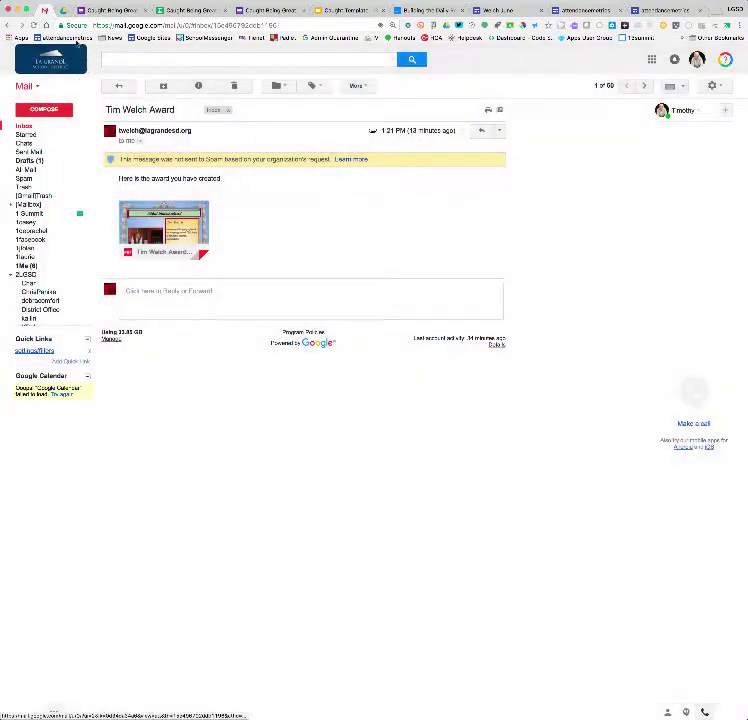
{"action": "left_click", "coordinate": [62, 10]}
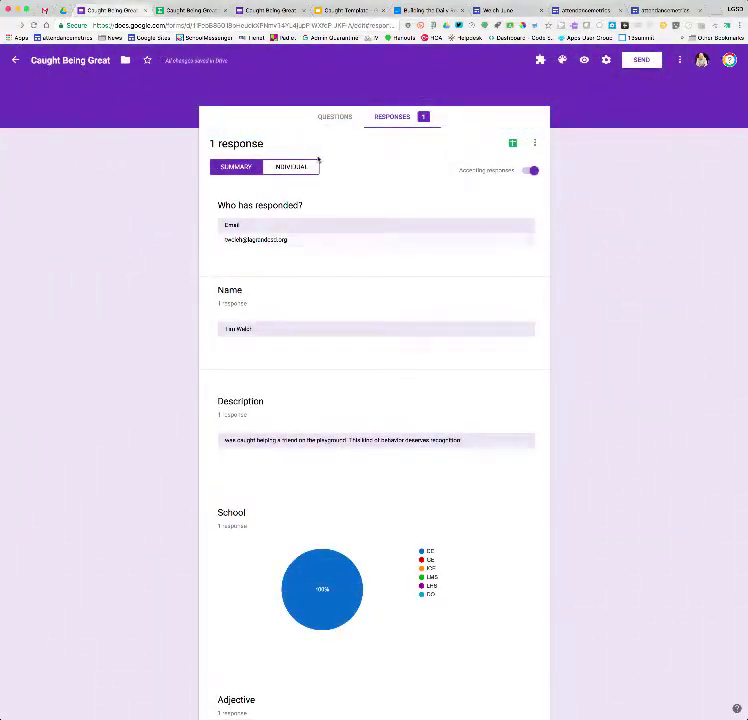
Copy the Caught Being Great form's shortened link from its Send dialog
{"action": "left_click", "coordinate": [332, 119]}
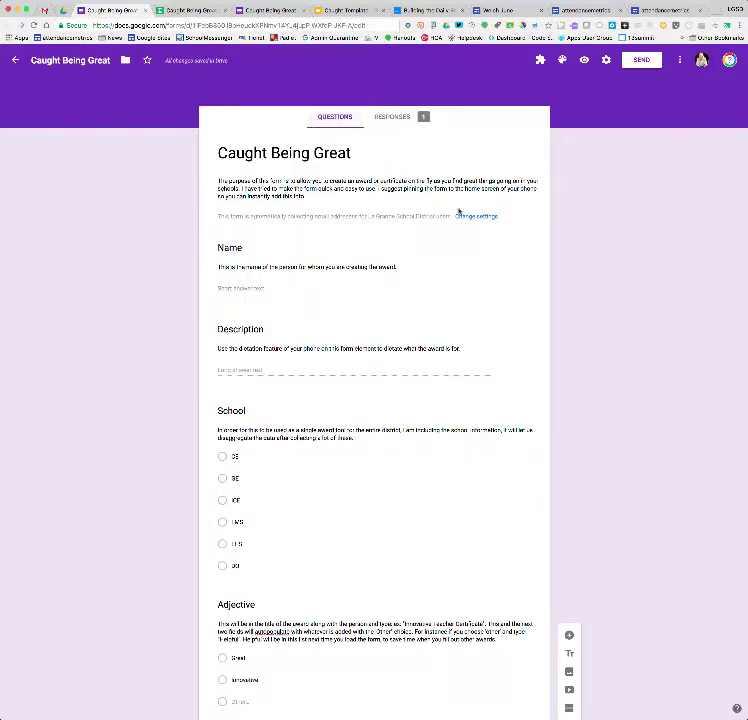
{"action": "left_click", "coordinate": [643, 61]}
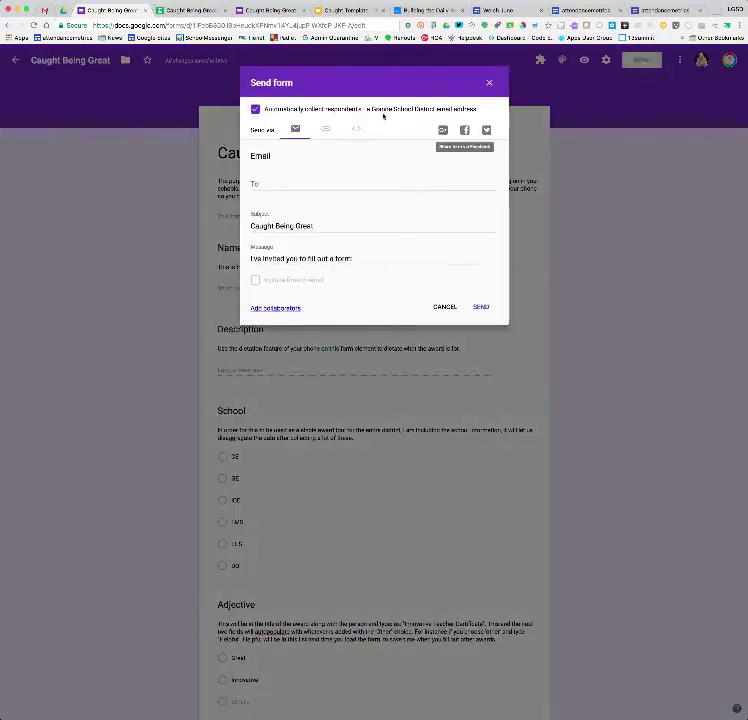
{"action": "left_click", "coordinate": [325, 130]}
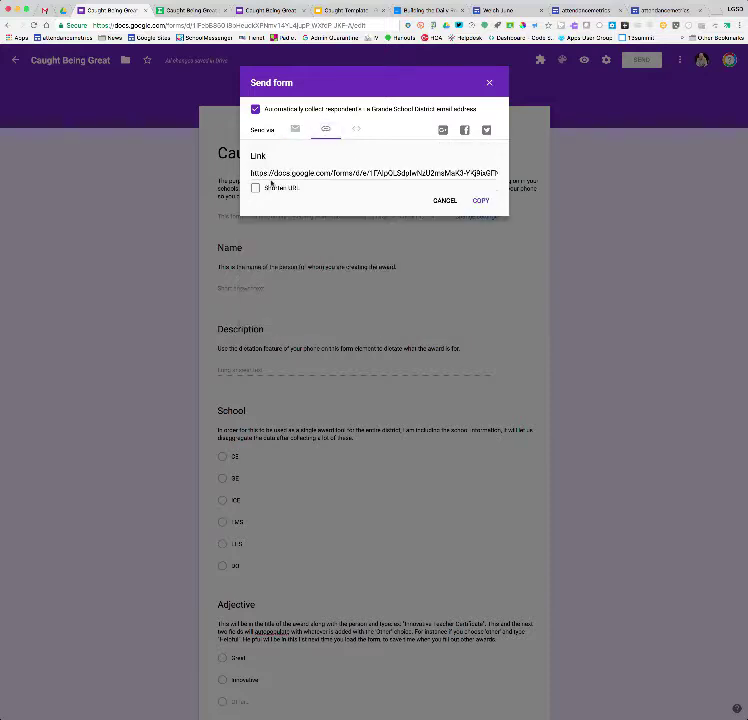
{"action": "left_click", "coordinate": [292, 186]}
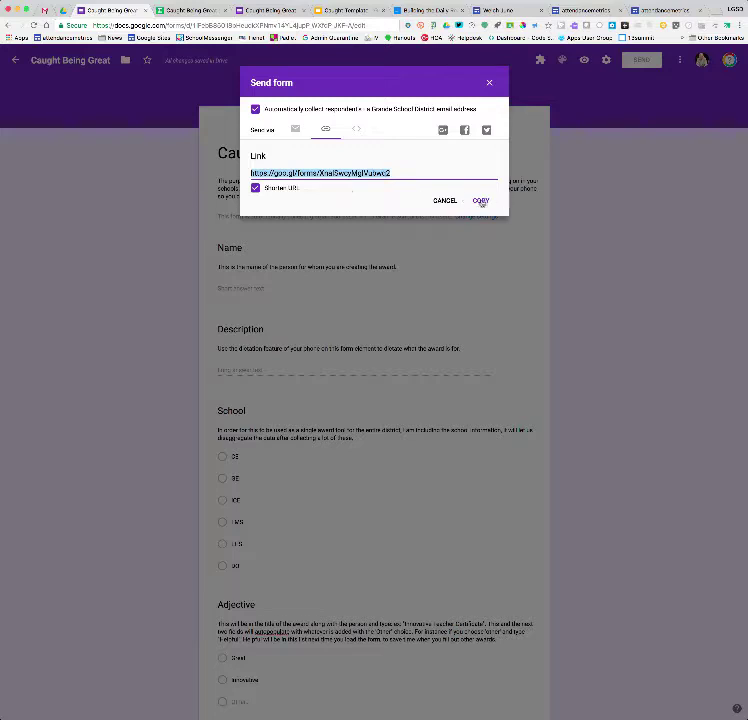
{"action": "left_click", "coordinate": [481, 201]}
{"action": "left_click", "coordinate": [490, 82]}
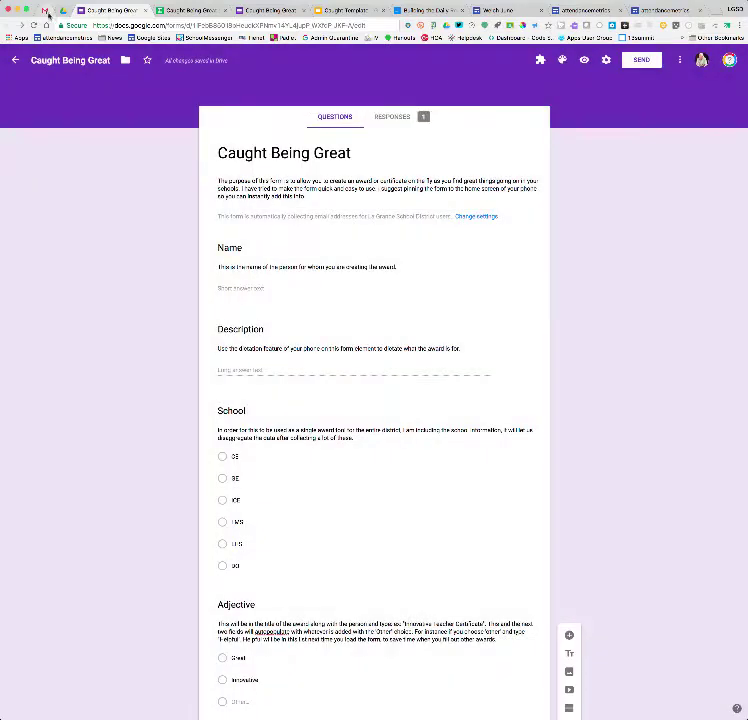
{"action": "left_click", "coordinate": [40, 10]}
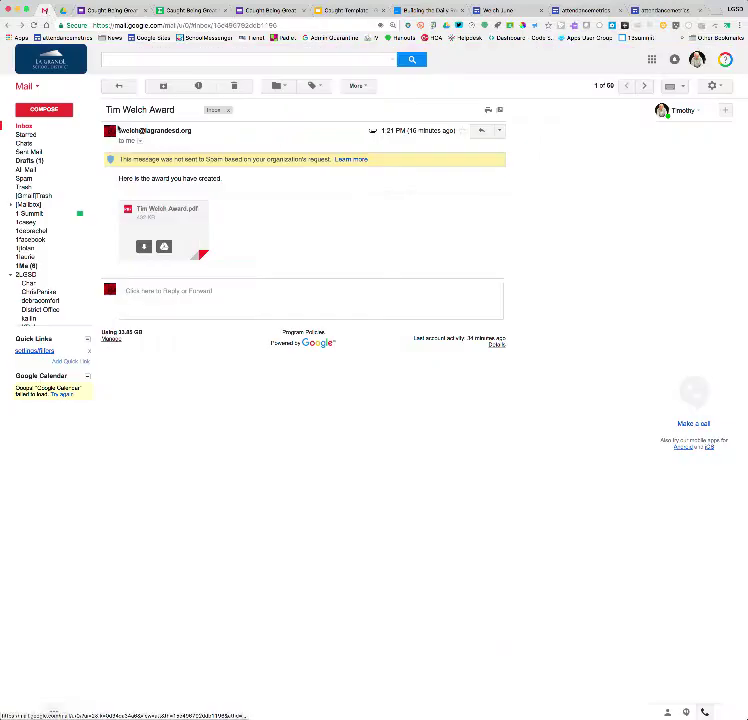
Email the pasted short form link to the recipient's school address with subject 'here', then open it
{"action": "left_click", "coordinate": [50, 130]}
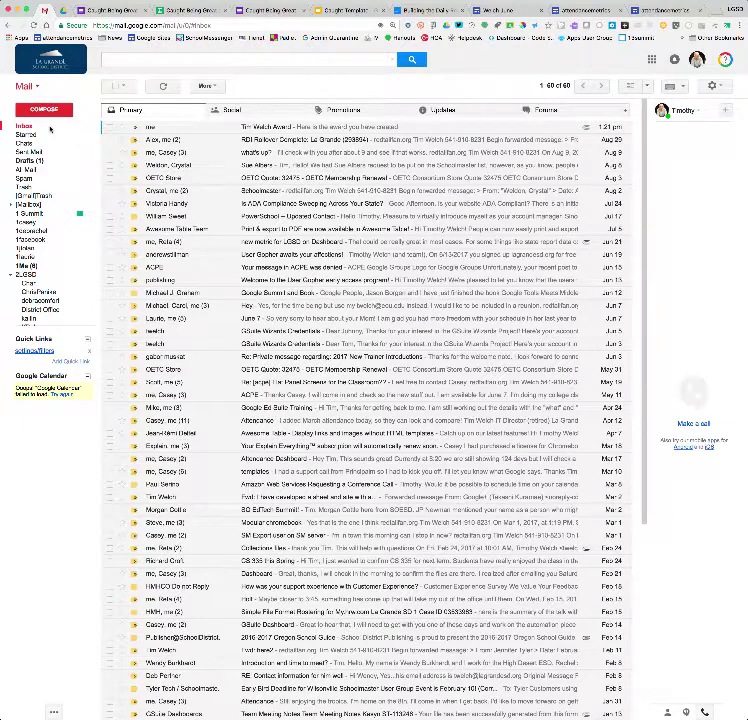
{"action": "left_click", "coordinate": [70, 110]}
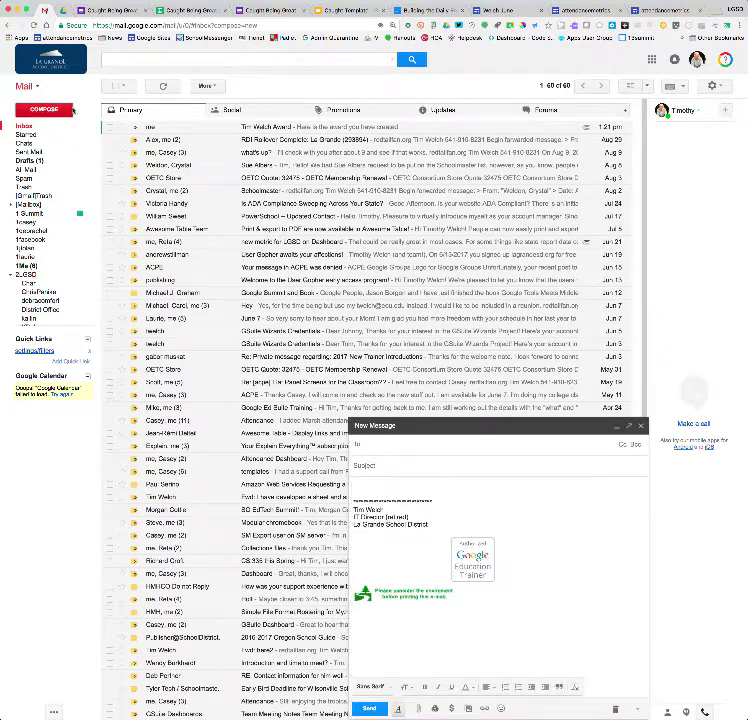
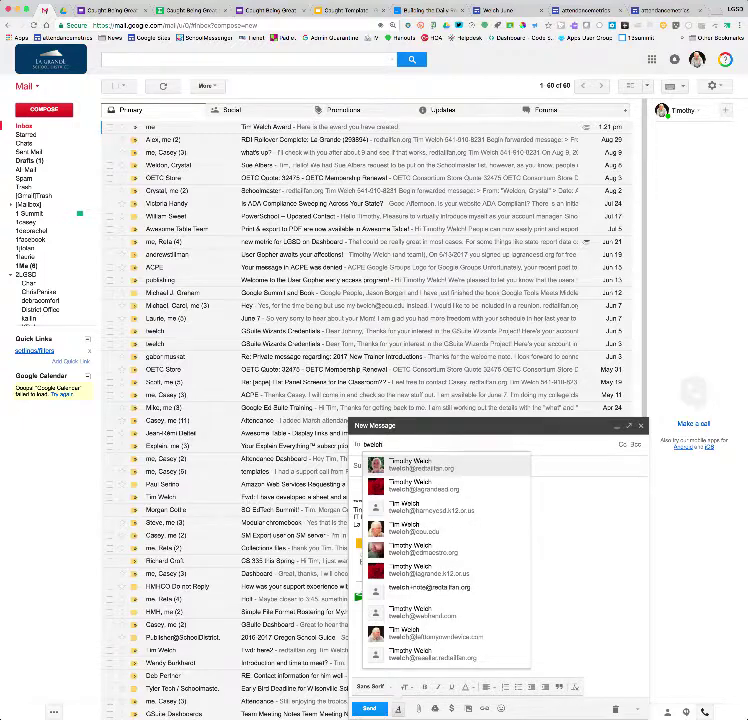
{"action": "left_click", "coordinate": [420, 486]}
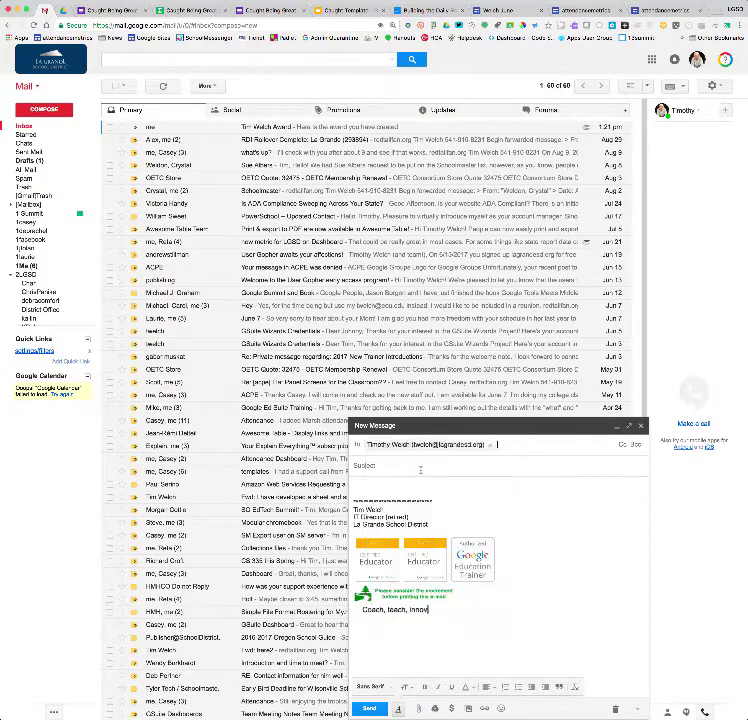
{"action": "left_click", "coordinate": [420, 468]}
{"action": "type", "text": "here"}
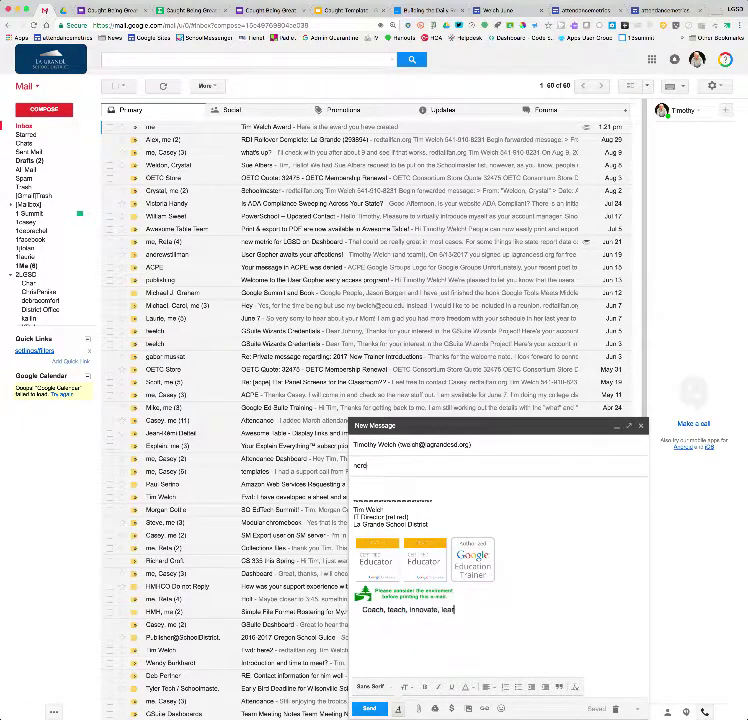
{"action": "left_click", "coordinate": [411, 483]}
{"action": "key", "text": "super+v"}
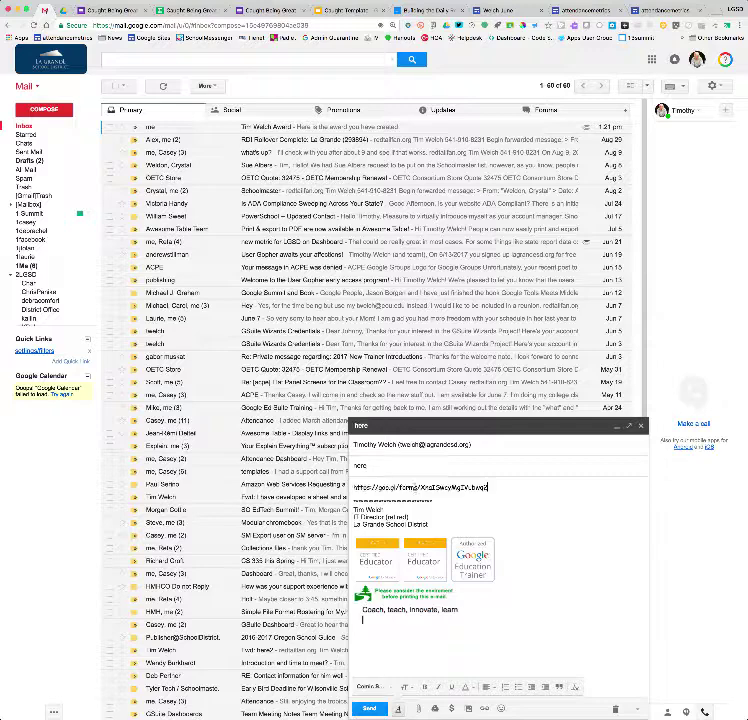
{"action": "left_click", "coordinate": [370, 708]}
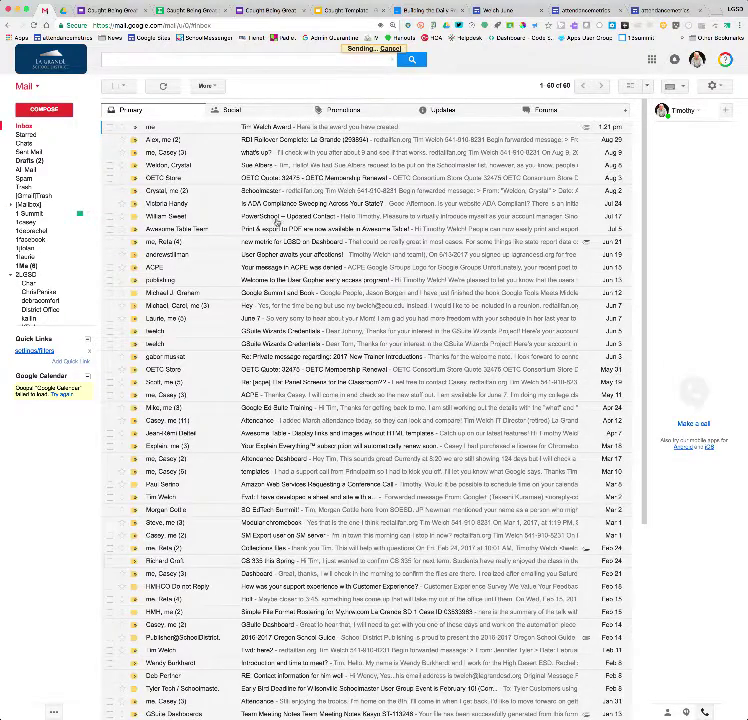
{"action": "left_click", "coordinate": [262, 128]}
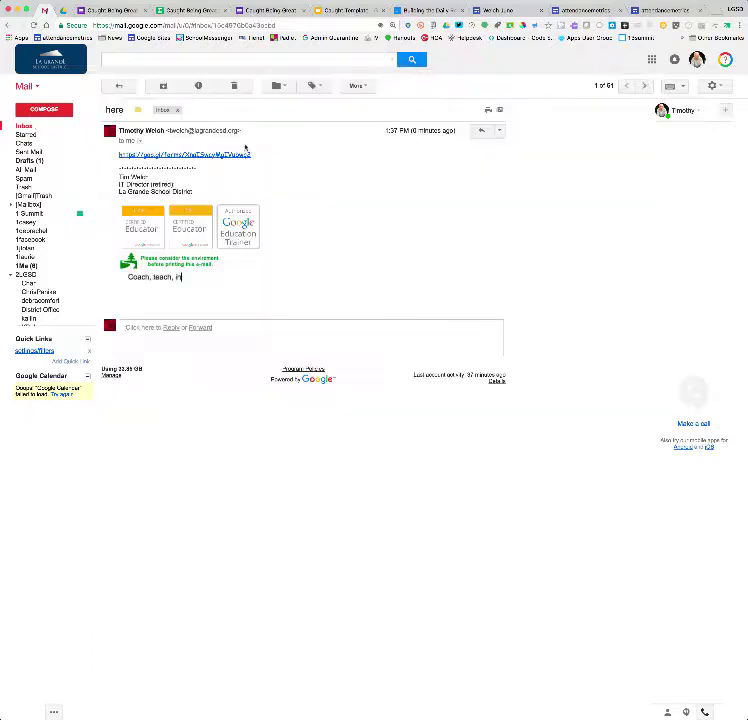
{"action": "left_click", "coordinate": [210, 157]}
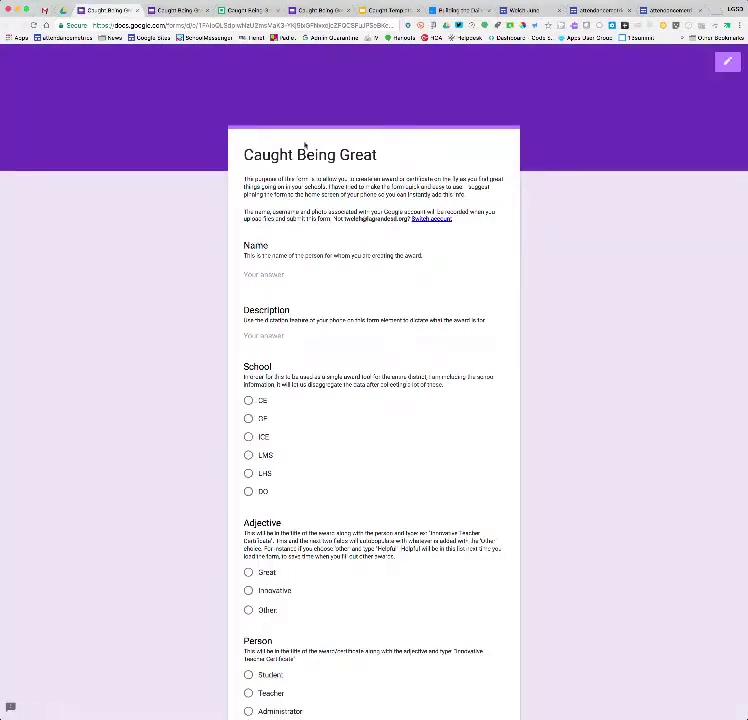
{"action": "left_click", "coordinate": [137, 12]}
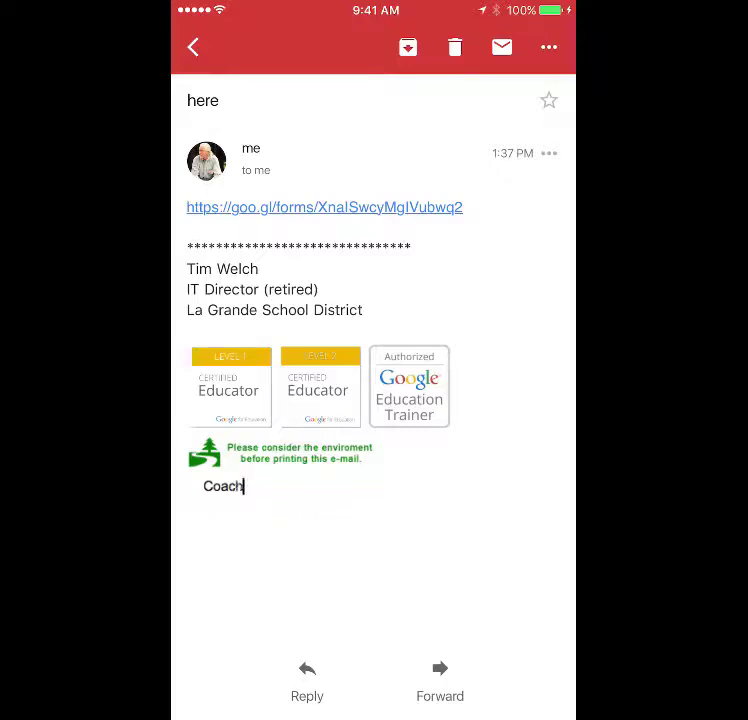
Start another form response and dictate the recipient's name and the award description
{"action": "left_click_drag", "start_coordinate": [174, 400], "coordinate": [491, 400]}
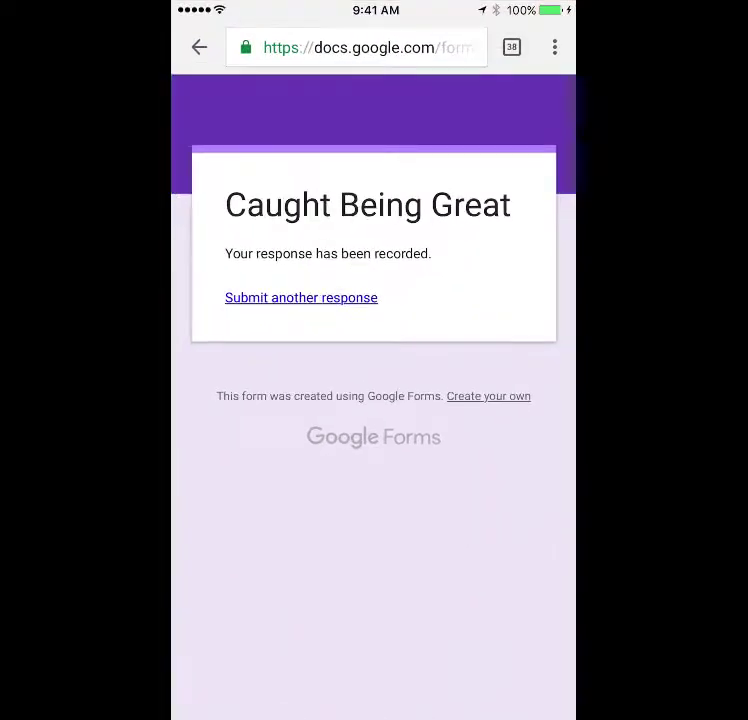
{"action": "left_click", "coordinate": [301, 297]}
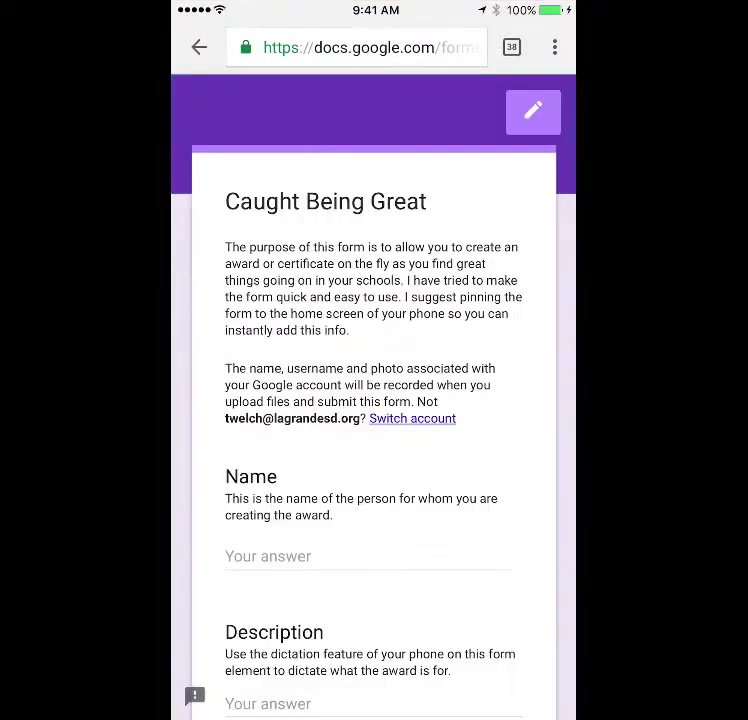
{"action": "scroll", "coordinate": [373, 400], "scroll_direction": "down", "scroll_amount": 5}
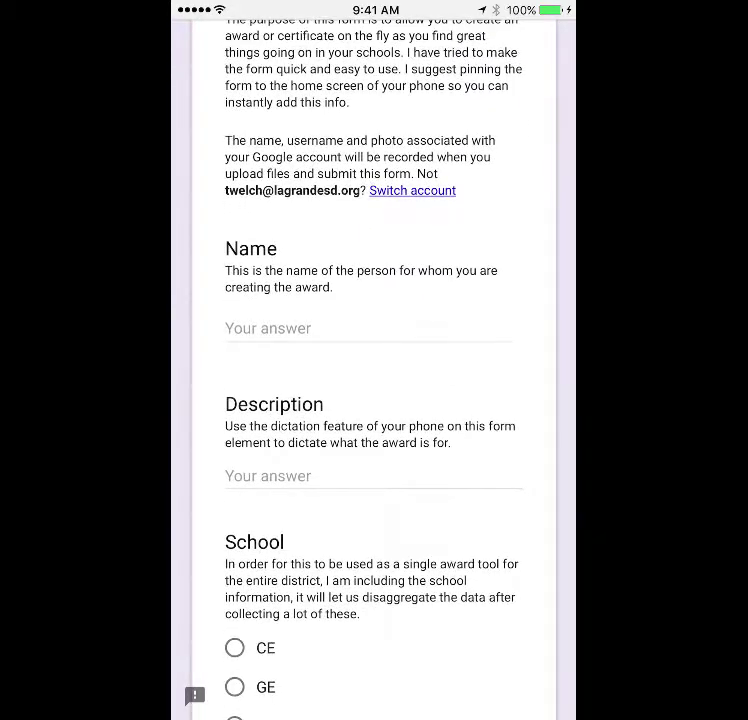
{"action": "left_click", "coordinate": [268, 328]}
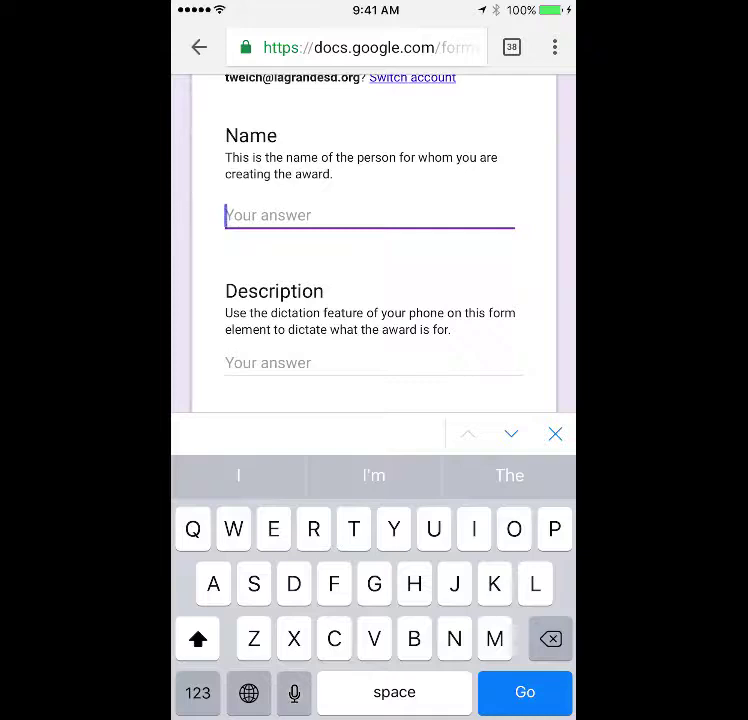
{"action": "left_click", "coordinate": [294, 692]}
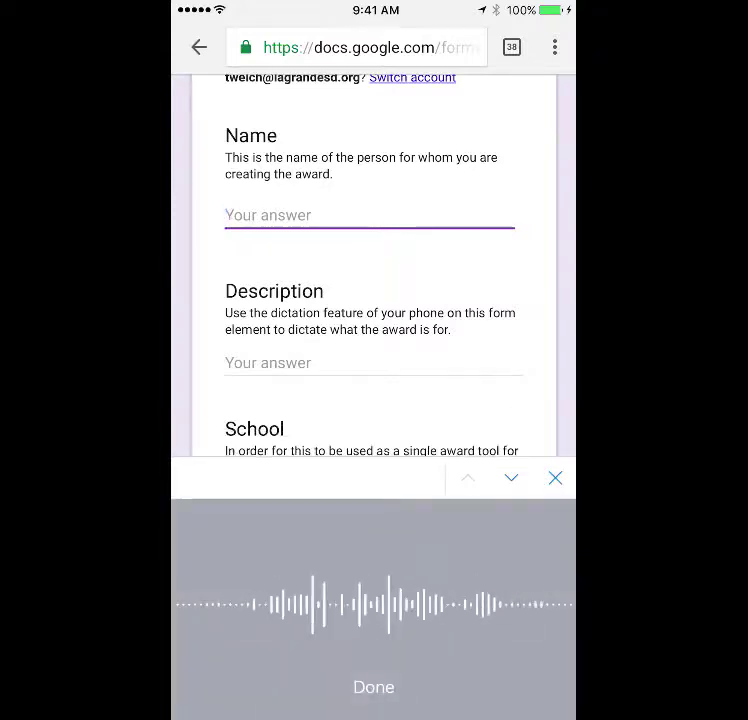
{"action": "left_click", "coordinate": [373, 687]}
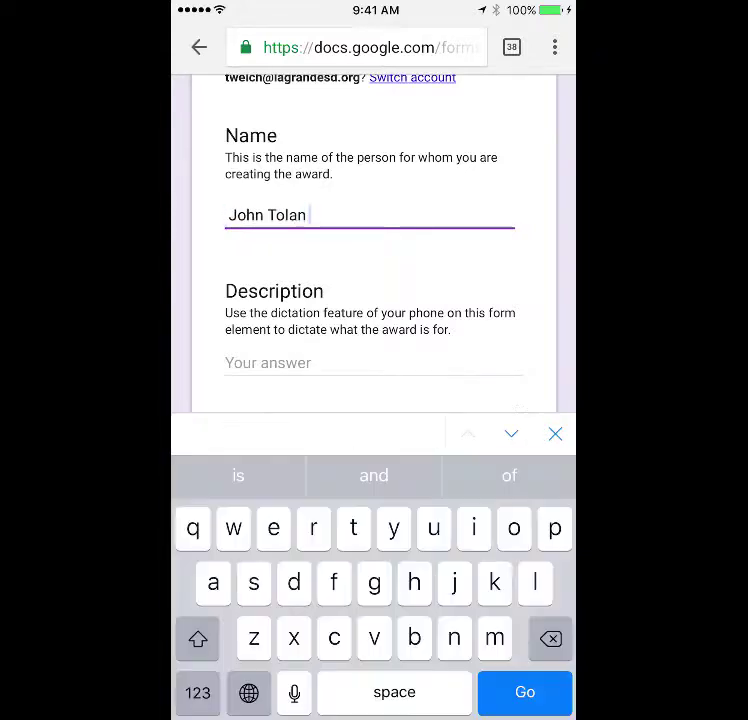
{"action": "left_click", "coordinate": [511, 433]}
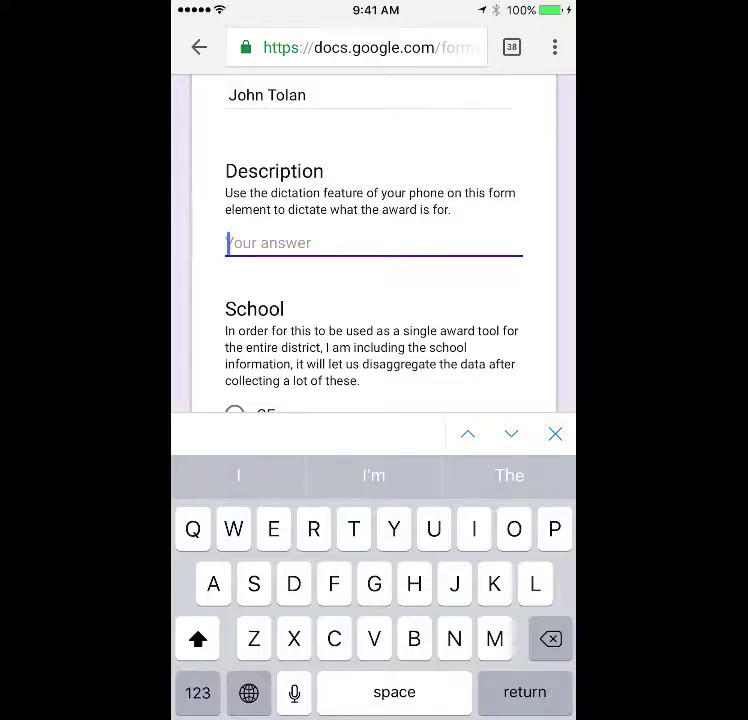
{"action": "left_click", "coordinate": [294, 692]}
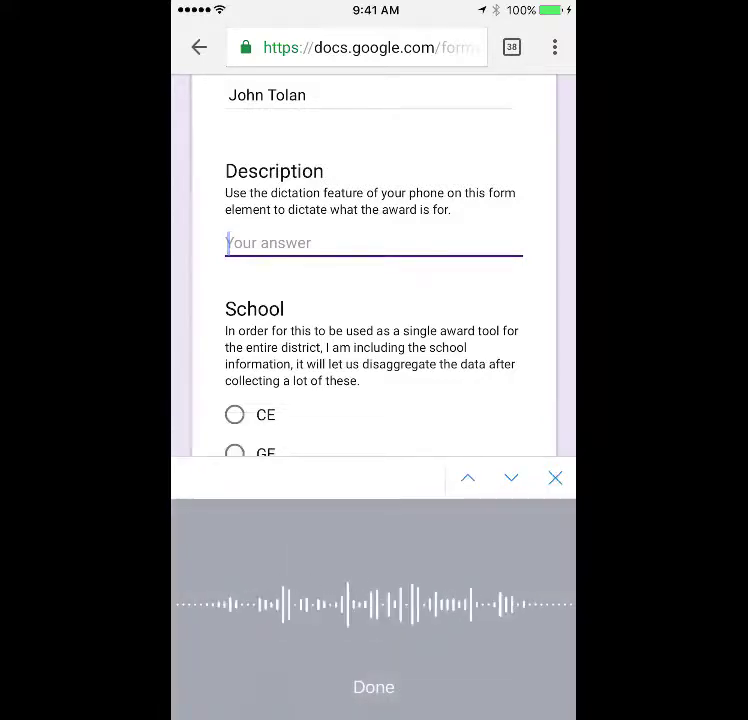
{"action": "type", "text": "Was found in his office"}
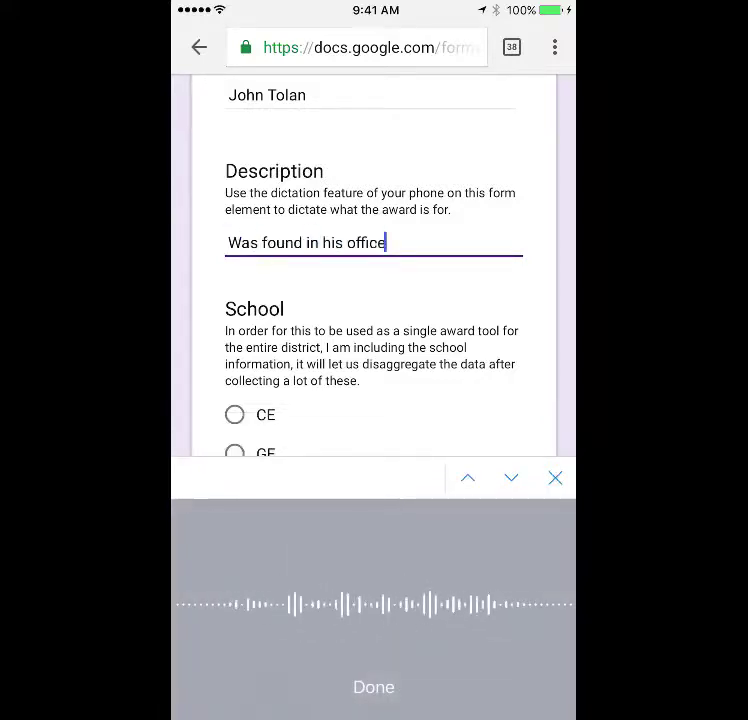
{"action": "type", "text": " doing a very good job this morning"}
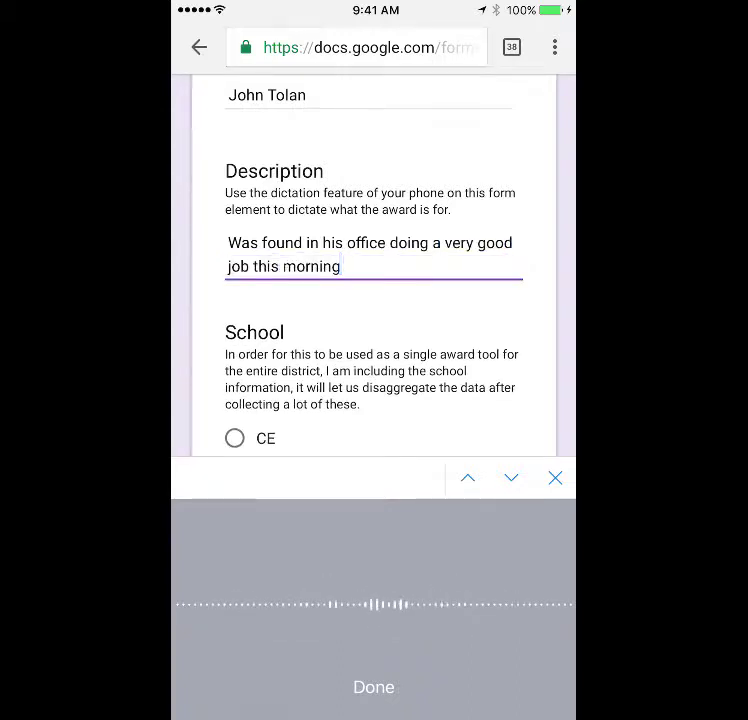
{"action": "type", "text": ". We do encourage"}
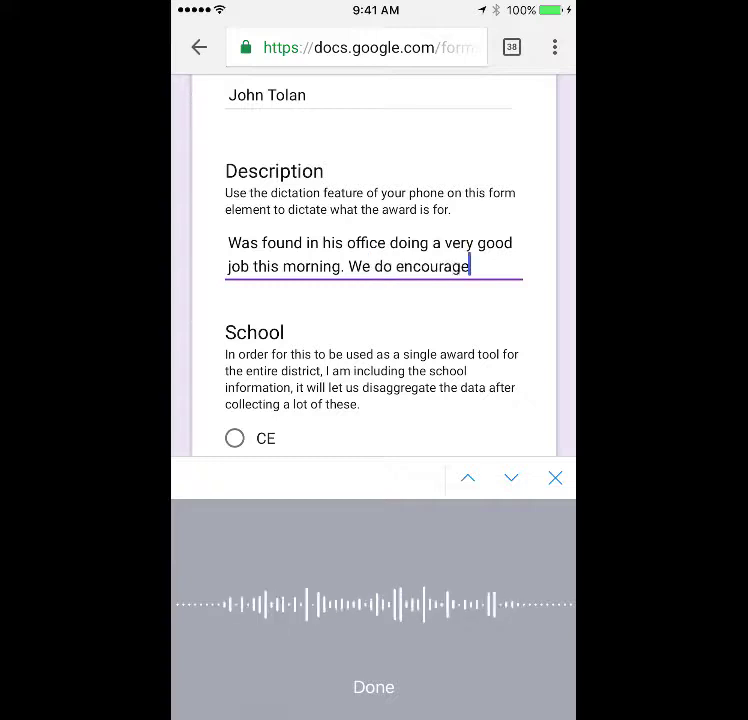
{"action": "type", "text": " this kind of behavior. Keep up the"}
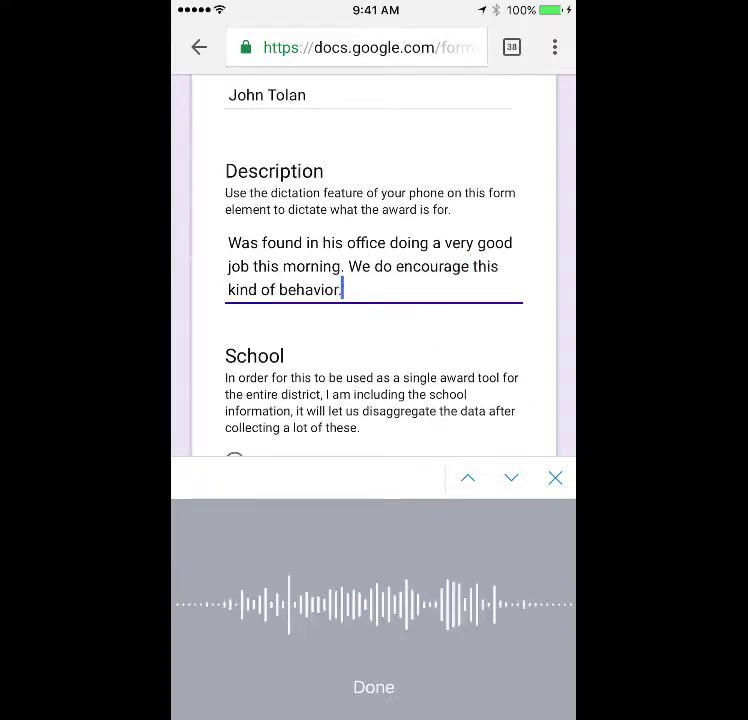
{"action": "type", "text": " good work"}
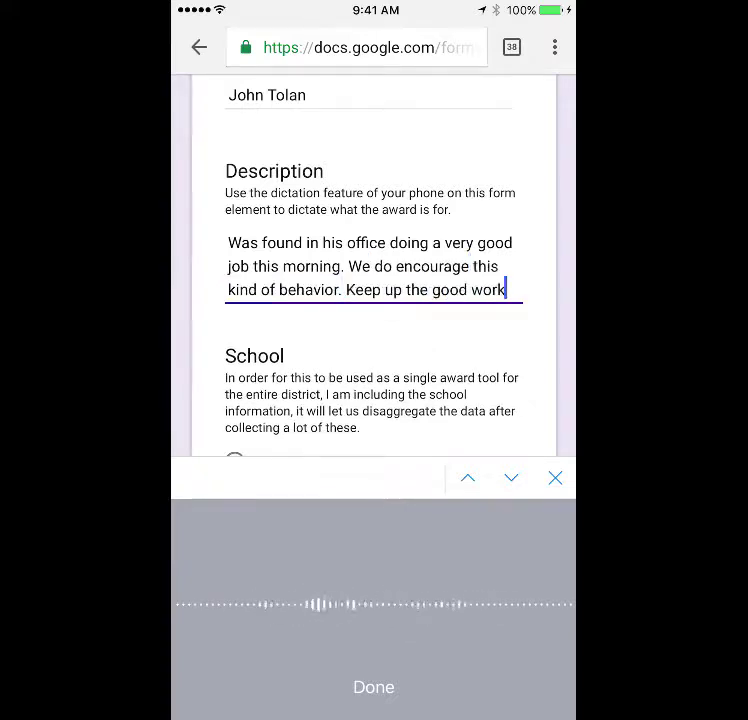
{"action": "type", "text": "."}
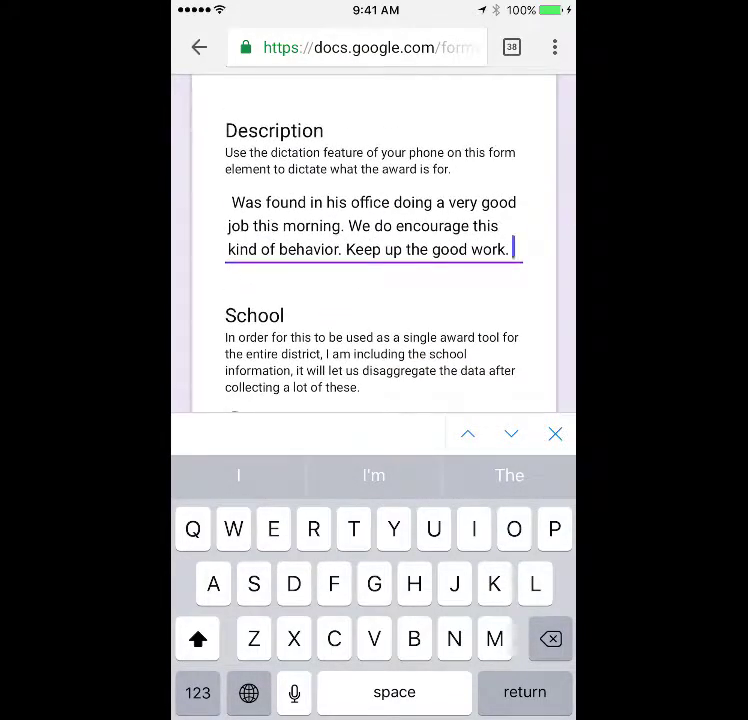
Select ICE, Innovative, Administrator and Certificate, then open the image upload
{"action": "scroll", "coordinate": [374, 240], "scroll_direction": "down", "scroll_amount": 2}
{"action": "scroll", "coordinate": [374, 240], "scroll_direction": "down", "scroll_amount": 3}
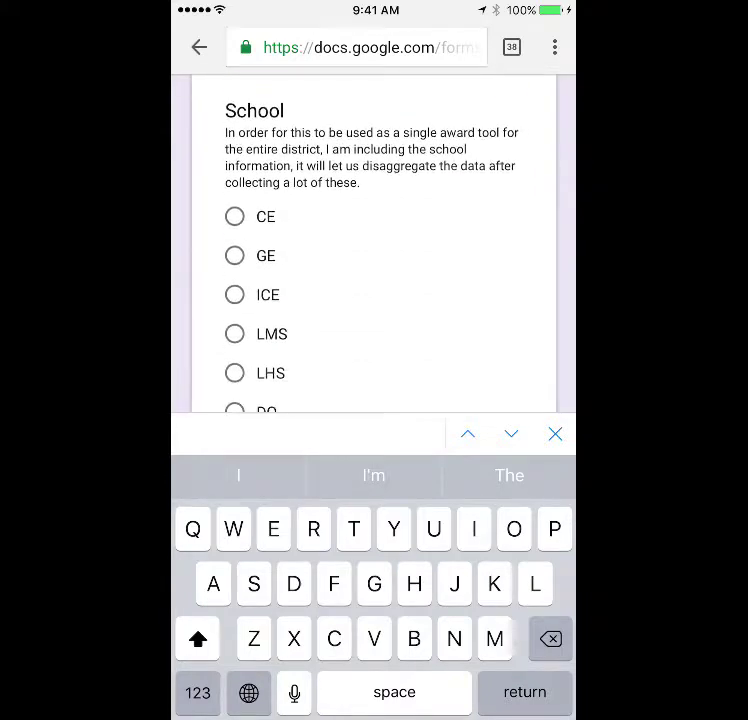
{"action": "left_click", "coordinate": [234, 294]}
{"action": "scroll", "coordinate": [374, 400], "scroll_direction": "down", "scroll_amount": 5}
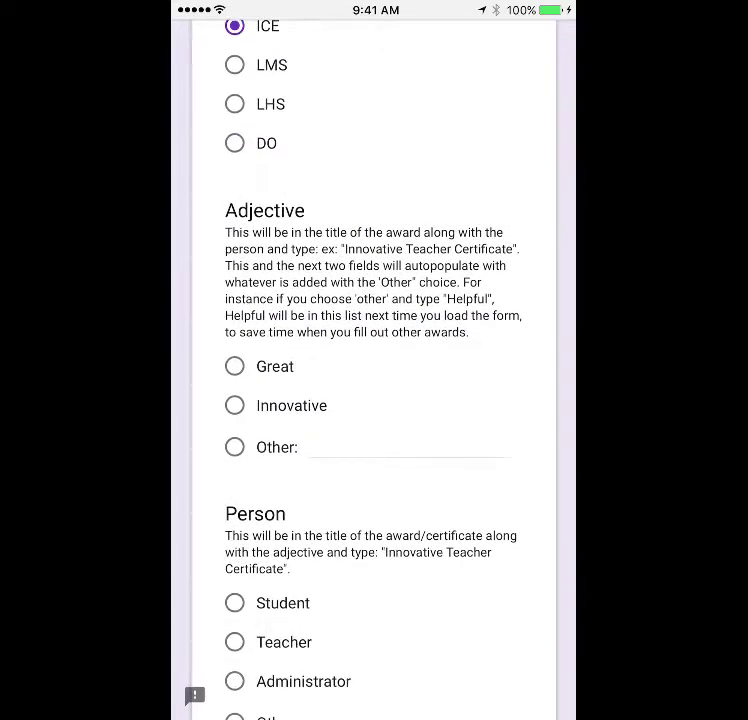
{"action": "left_click", "coordinate": [234, 405]}
{"action": "scroll", "coordinate": [374, 400], "scroll_direction": "down", "scroll_amount": 2}
{"action": "left_click", "coordinate": [234, 588]}
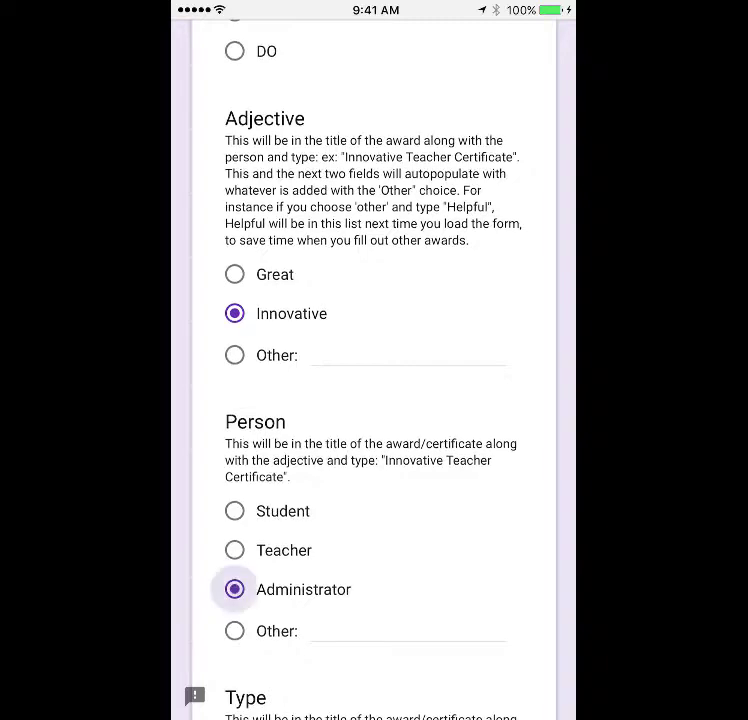
{"action": "scroll", "coordinate": [374, 400], "scroll_direction": "down", "scroll_amount": 4}
{"action": "scroll", "coordinate": [374, 400], "scroll_direction": "down", "scroll_amount": 2}
{"action": "left_click", "coordinate": [234, 520]}
{"action": "scroll", "coordinate": [374, 400], "scroll_direction": "down", "scroll_amount": 3}
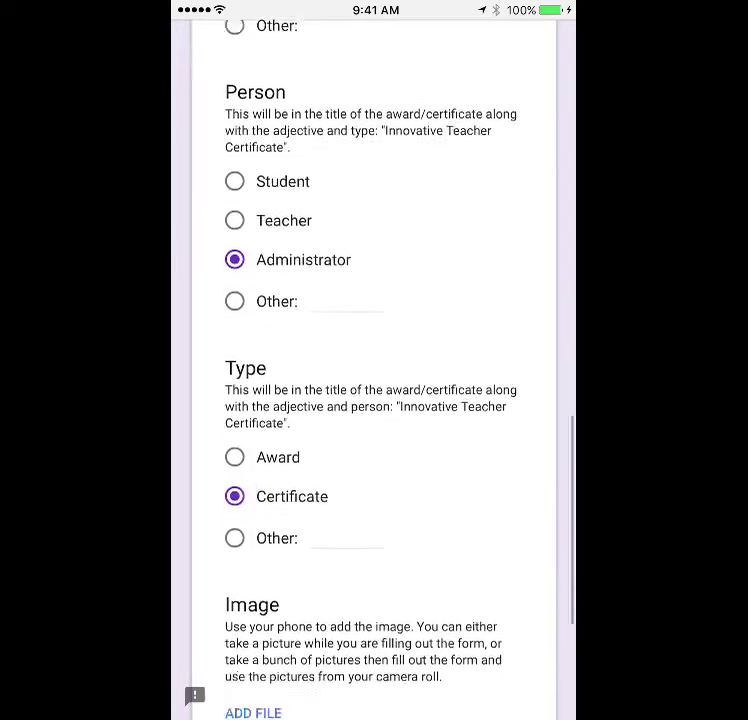
{"action": "left_click", "coordinate": [253, 570]}
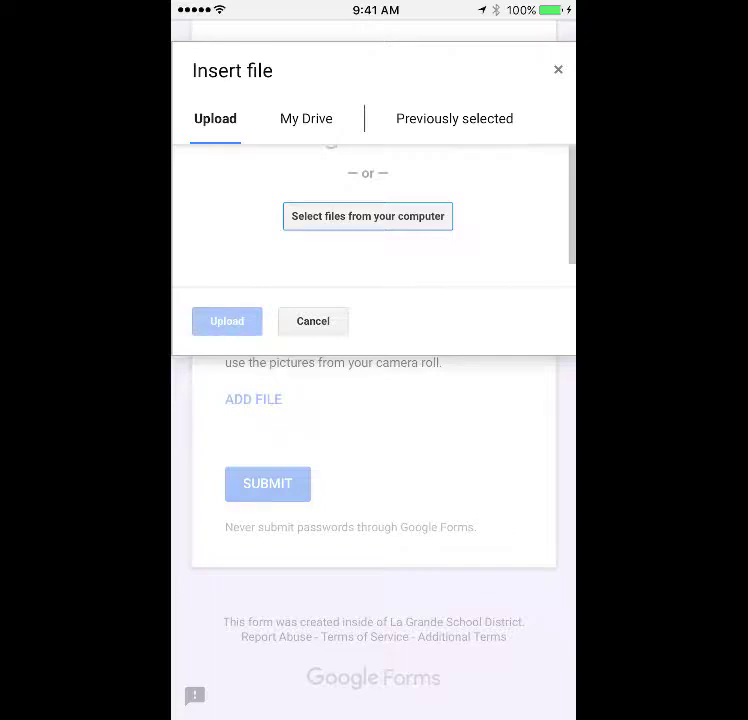
Take a front-camera selfie and upload it as the response's image
{"action": "left_click", "coordinate": [368, 216]}
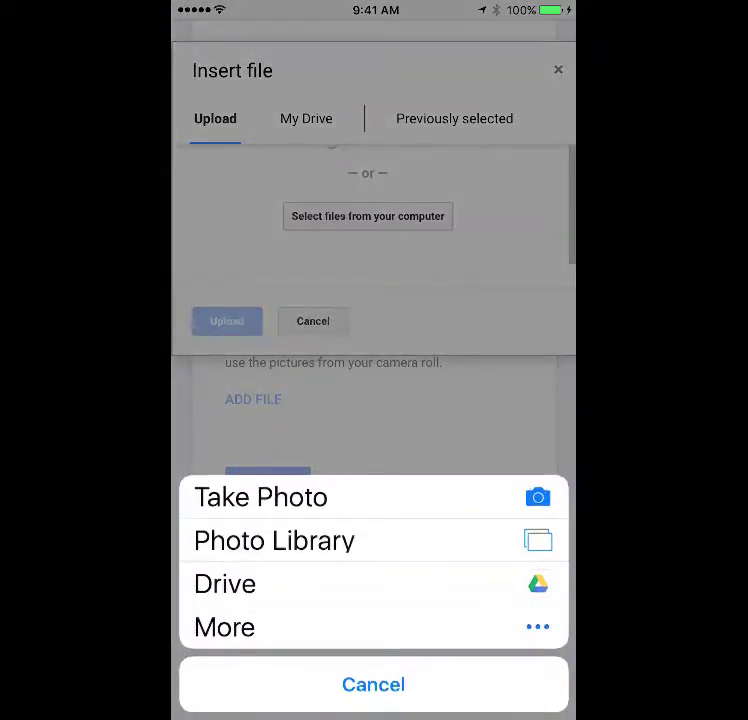
{"action": "left_click", "coordinate": [260, 497]}
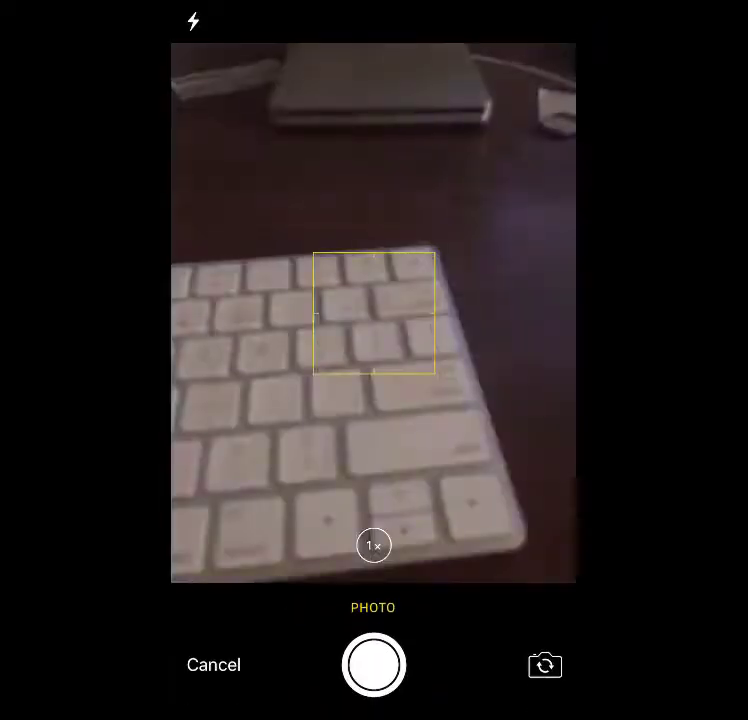
{"action": "left_click", "coordinate": [545, 665]}
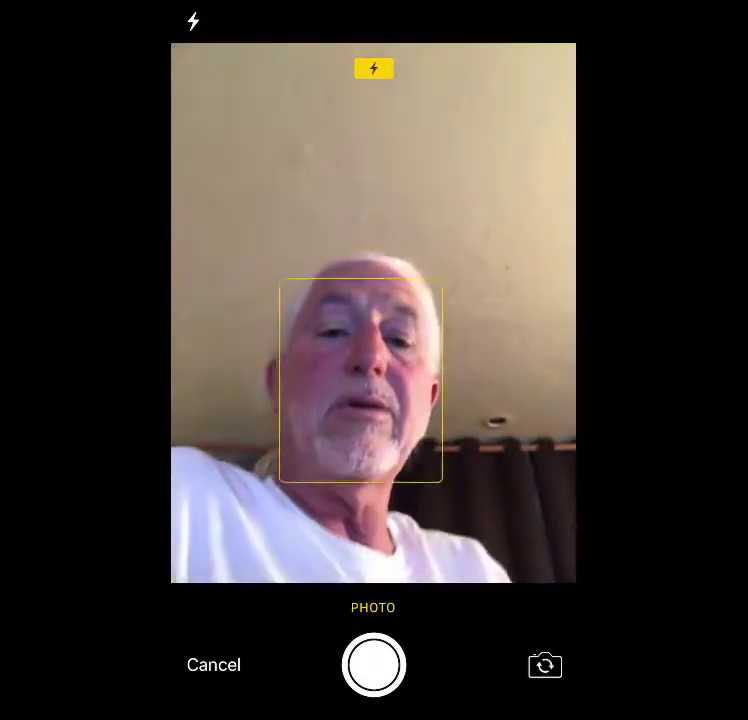
{"action": "left_click", "coordinate": [373, 665]}
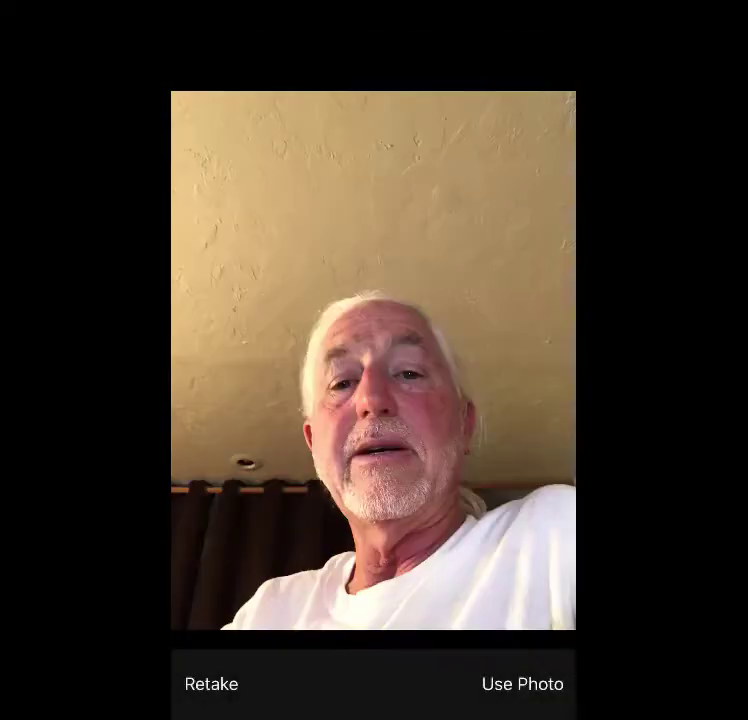
{"action": "left_click", "coordinate": [522, 684]}
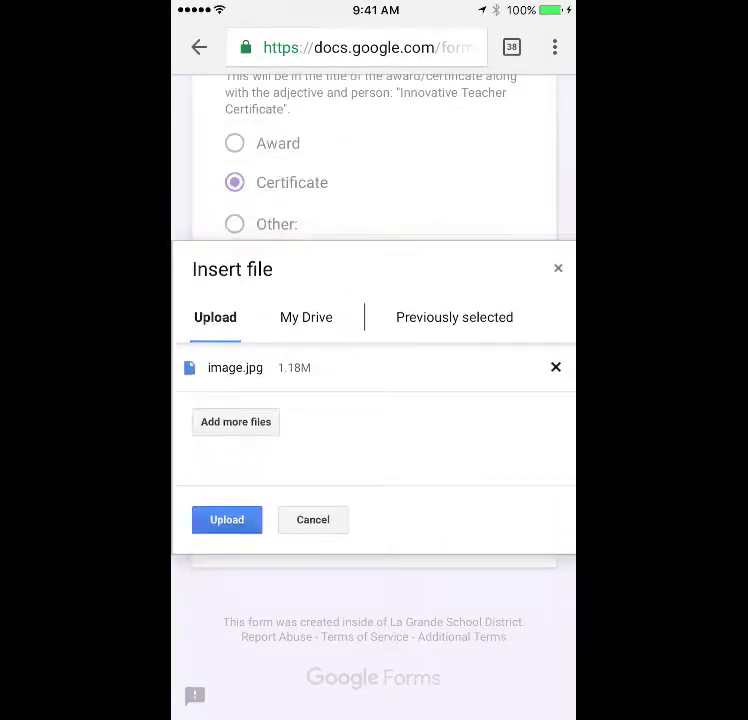
{"action": "left_click", "coordinate": [227, 519]}
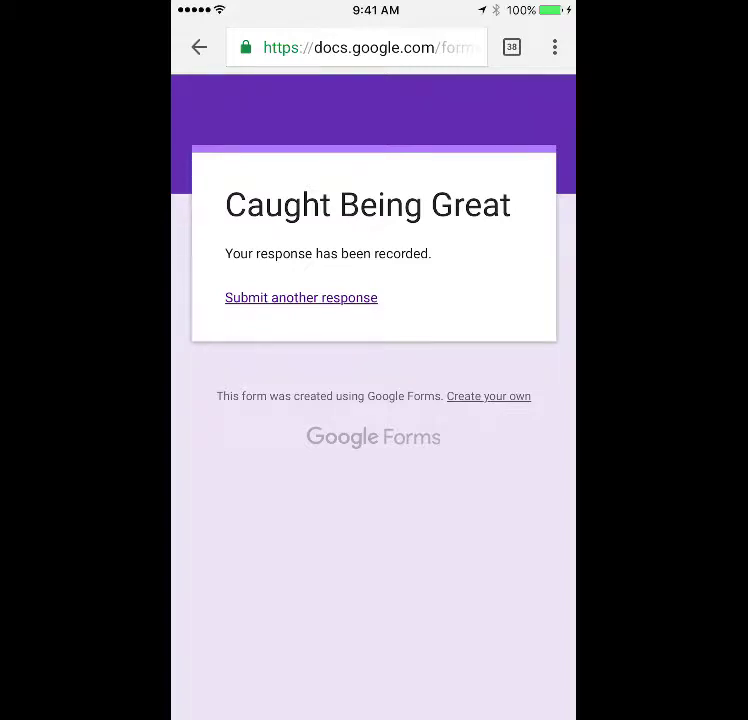
Bookmark the form page from the phone browser's options menu
{"action": "left_click", "coordinate": [554, 47]}
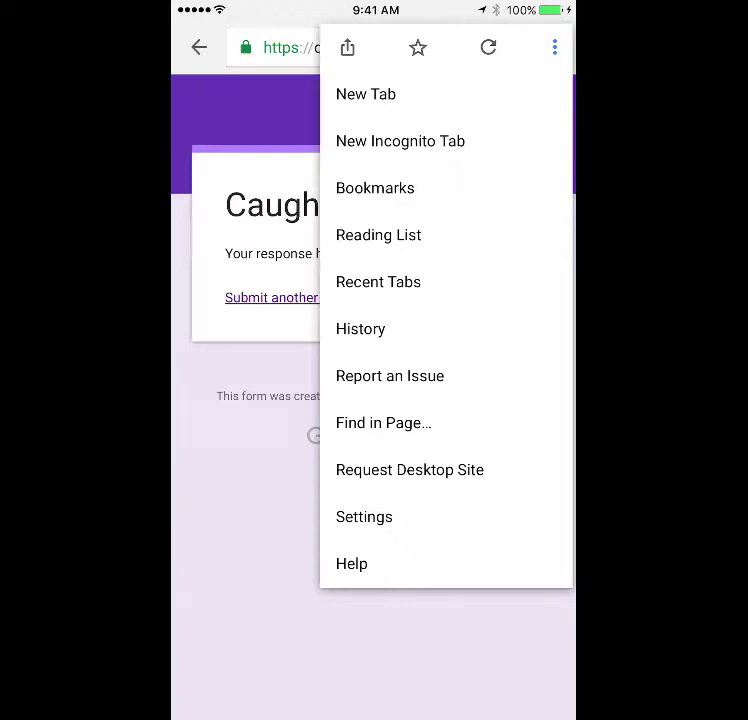
{"action": "left_click", "coordinate": [418, 47]}
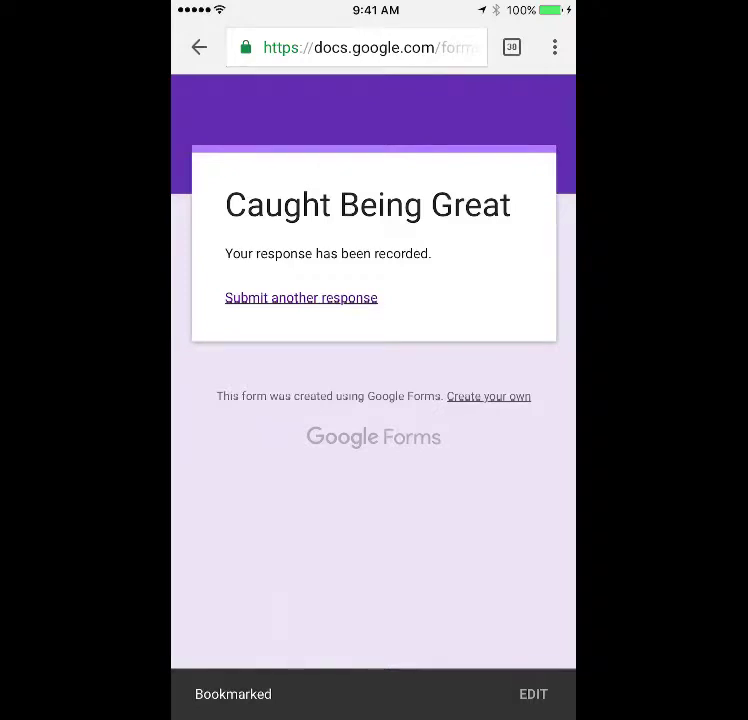
{"action": "left_click", "coordinate": [555, 47]}
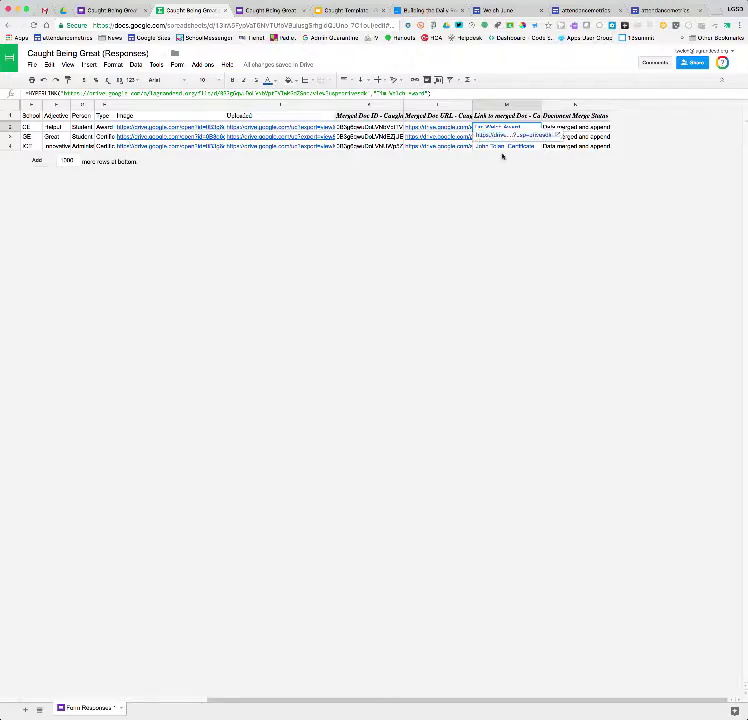
Preview the attached PDF in each of the three certificate emails, earliest to newest
{"action": "left_click", "coordinate": [44, 11]}
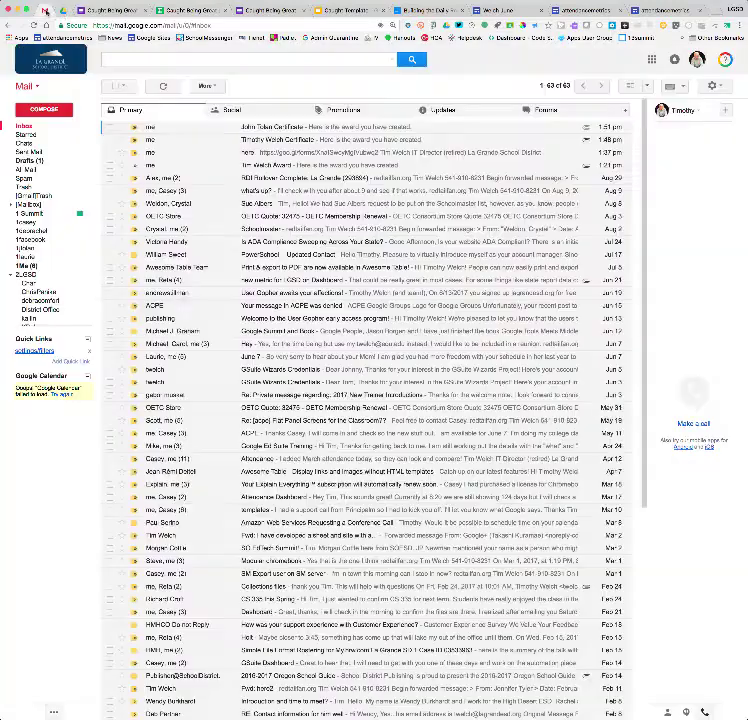
{"action": "left_click", "coordinate": [275, 165]}
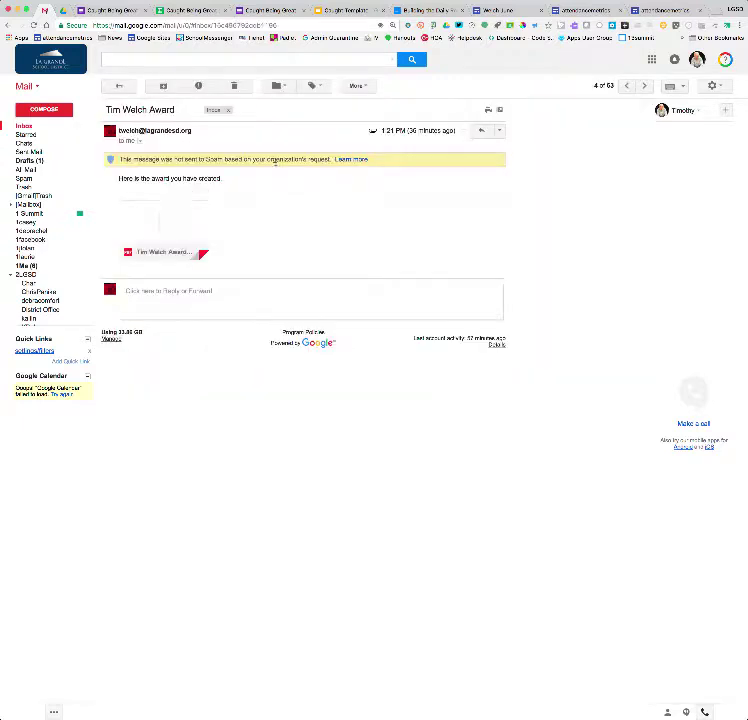
{"action": "left_click", "coordinate": [172, 220]}
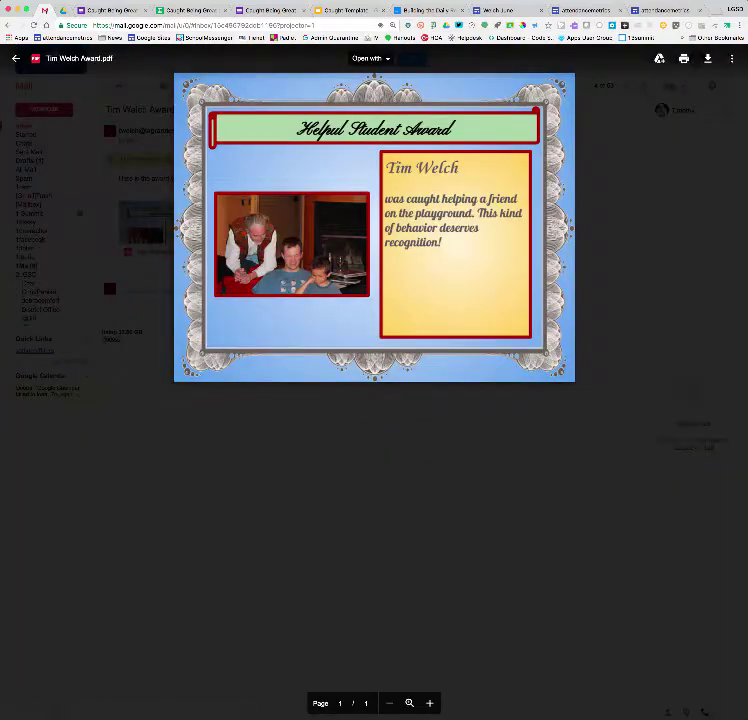
{"action": "left_click", "coordinate": [16, 58]}
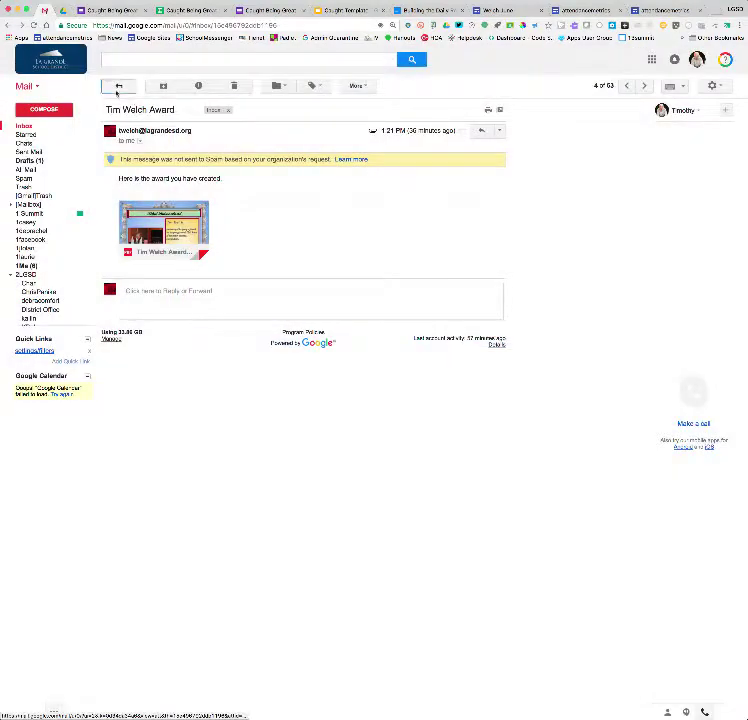
{"action": "left_click", "coordinate": [118, 87]}
{"action": "left_click", "coordinate": [166, 142]}
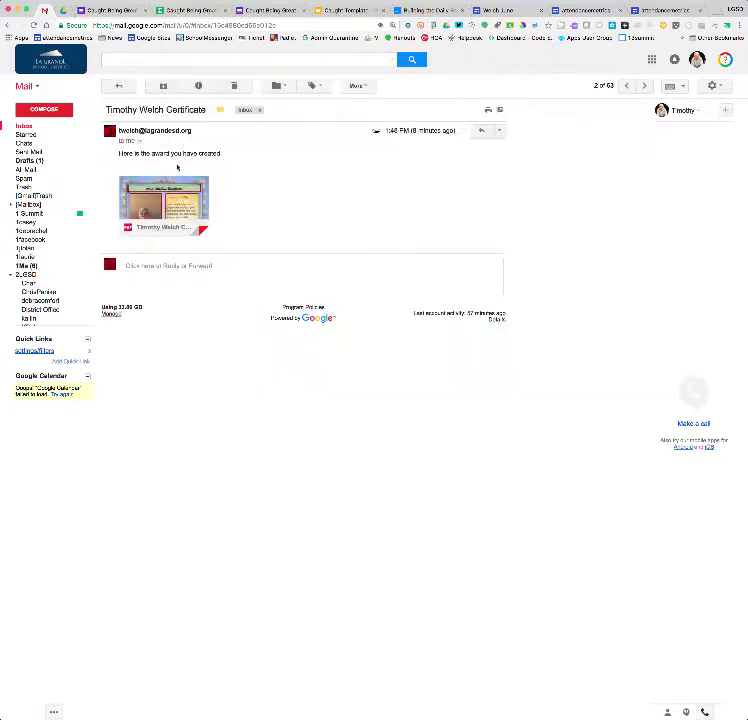
{"action": "left_click", "coordinate": [175, 190]}
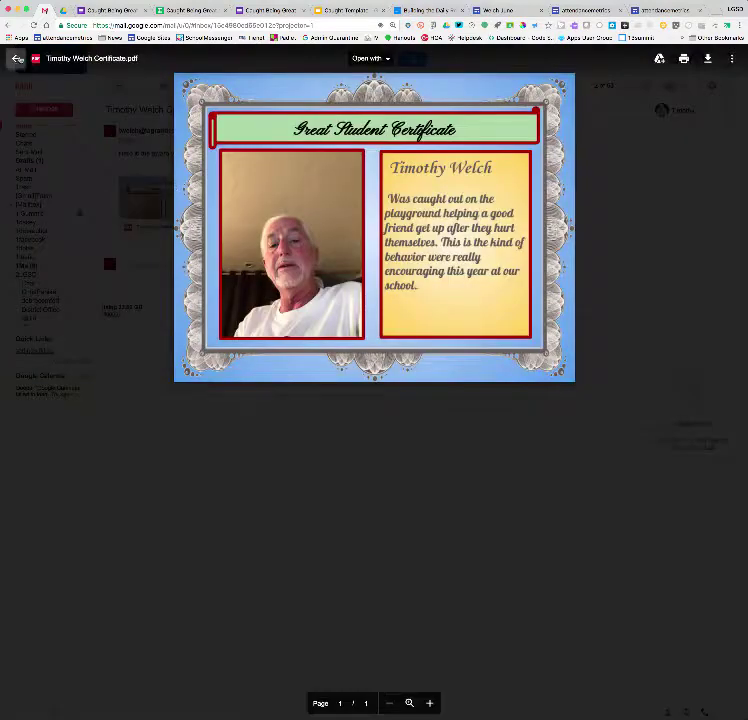
{"action": "left_click", "coordinate": [16, 58]}
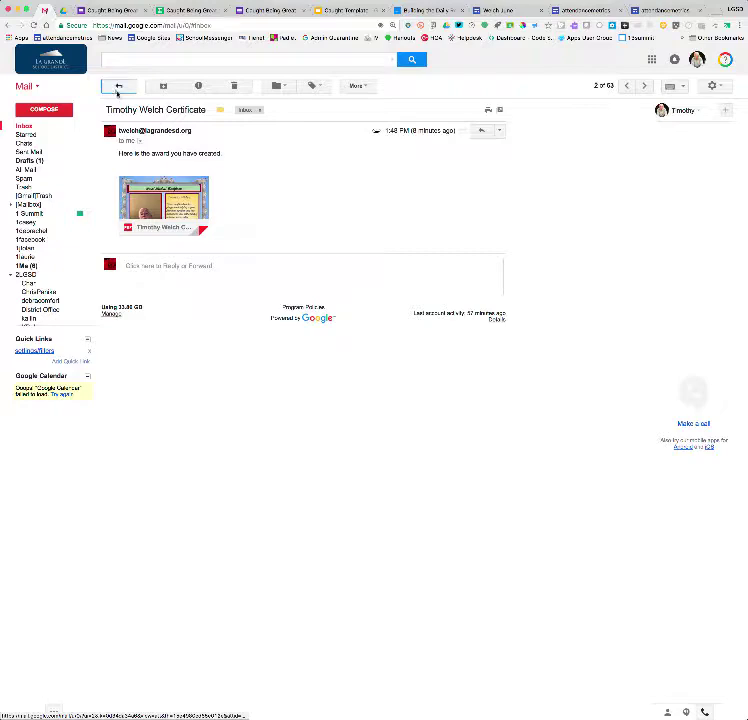
{"action": "left_click", "coordinate": [118, 88]}
{"action": "left_click", "coordinate": [167, 128]}
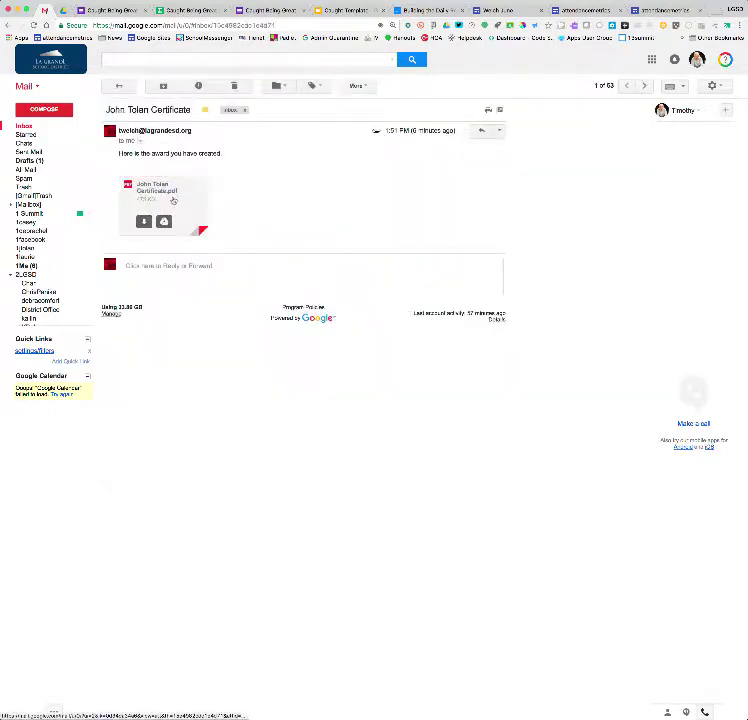
{"action": "left_click", "coordinate": [173, 201]}
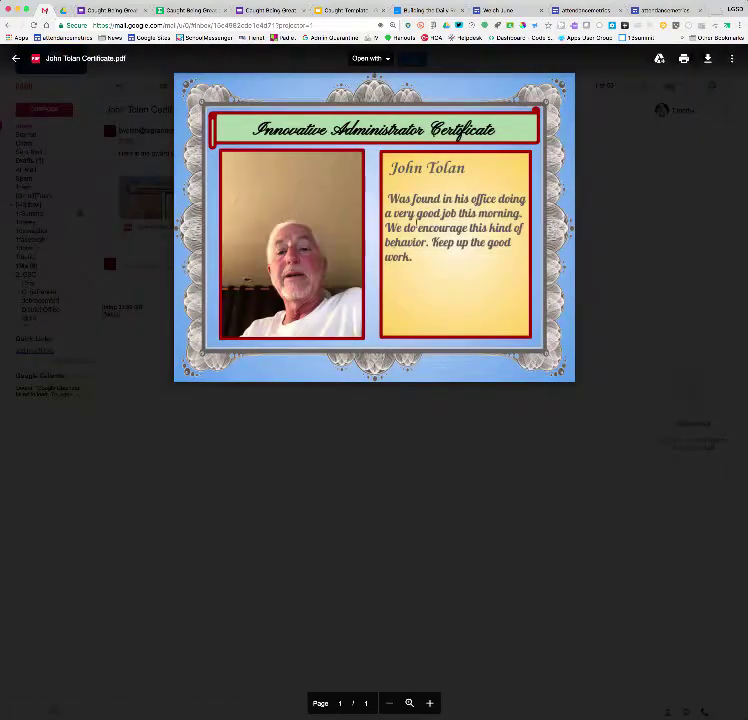
{"action": "left_click", "coordinate": [16, 58]}
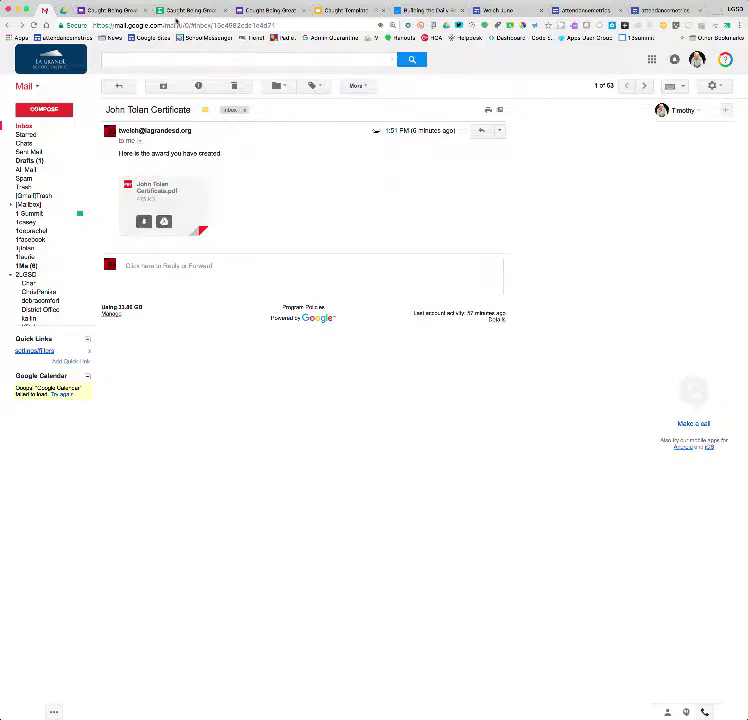
Browse the Caught folder's File responses and Image subfolders in Drive, then return to the form
{"action": "left_click", "coordinate": [64, 11]}
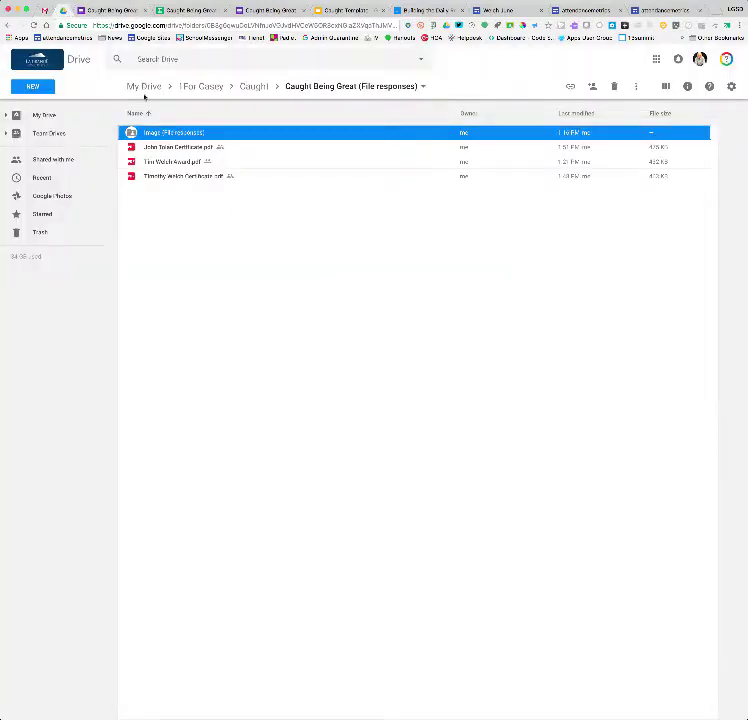
{"action": "left_click", "coordinate": [254, 86]}
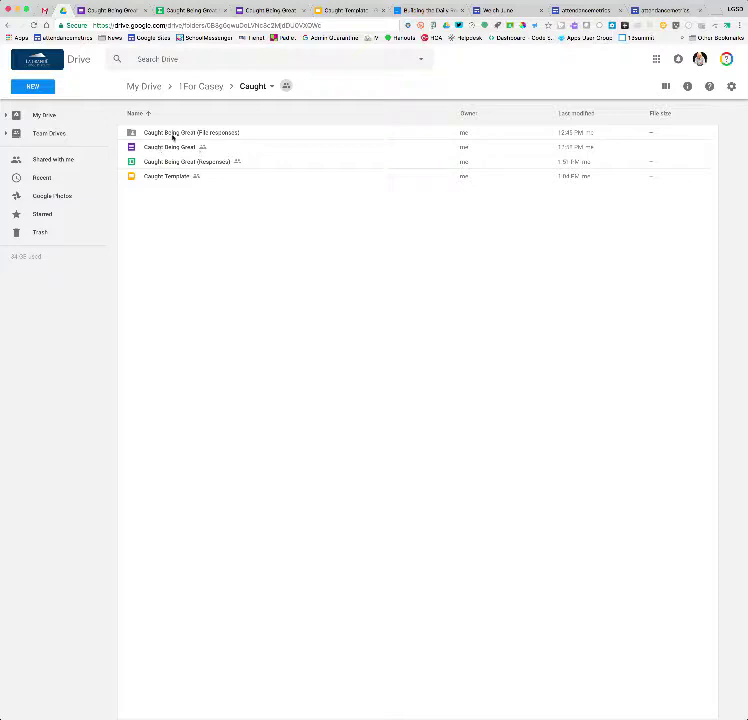
{"action": "double_click", "coordinate": [173, 134]}
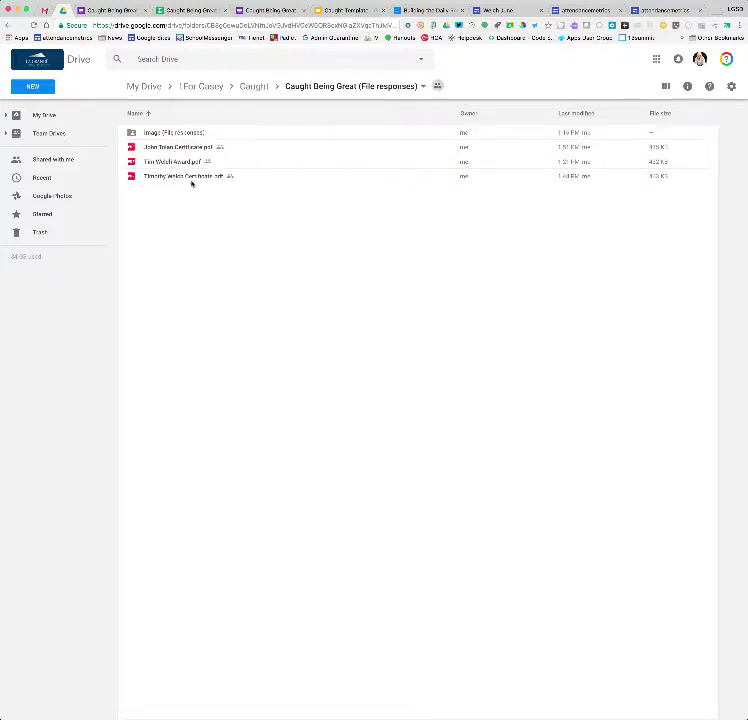
{"action": "double_click", "coordinate": [161, 134]}
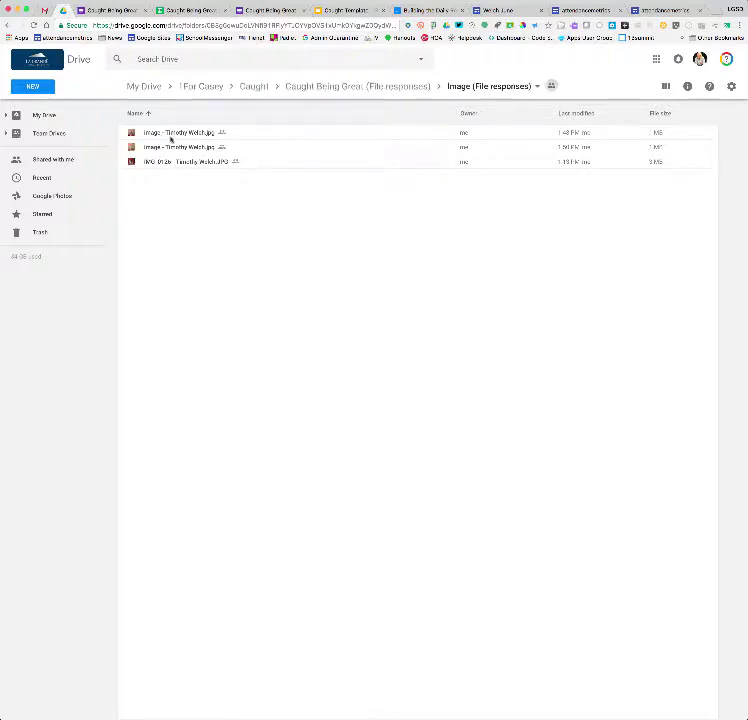
{"action": "left_click", "coordinate": [124, 15]}
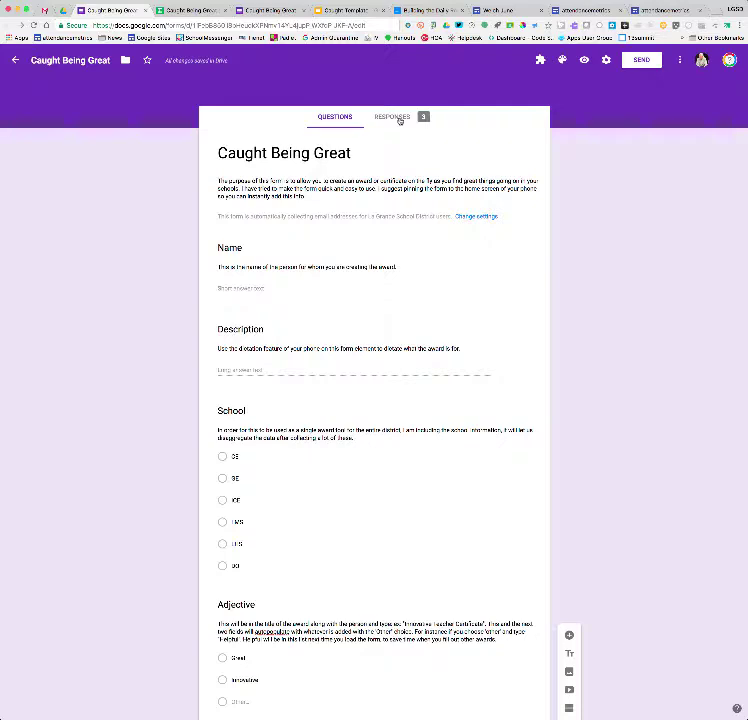
{"action": "left_click", "coordinate": [383, 117]}
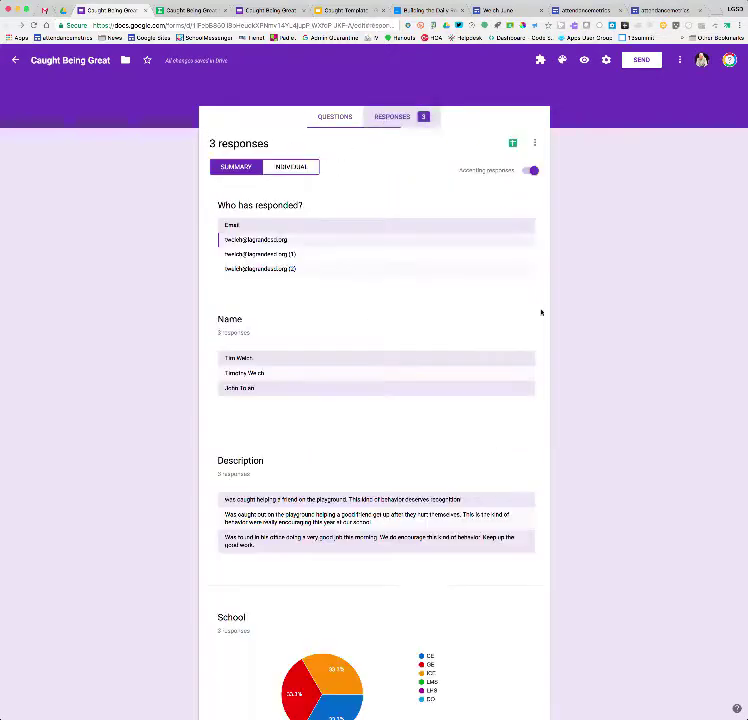
{"action": "scroll", "coordinate": [597, 360], "scroll_direction": "down", "scroll_amount": 5}
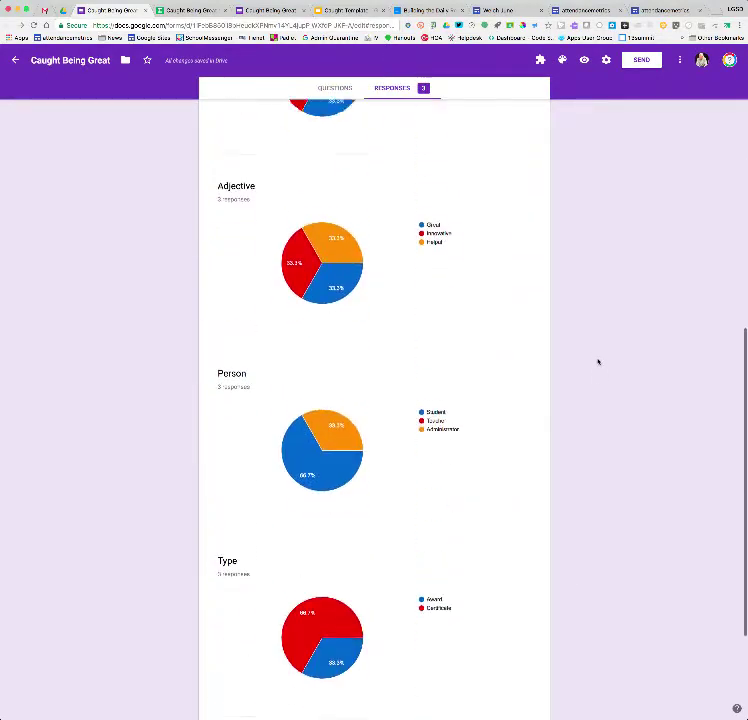
{"action": "scroll", "coordinate": [598, 361], "scroll_direction": "up", "scroll_amount": 10}
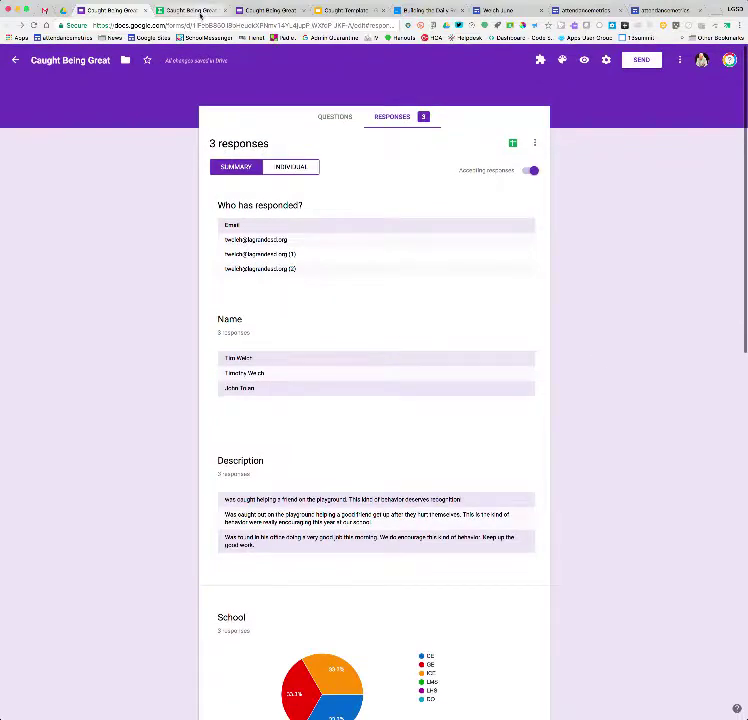
{"action": "left_click", "coordinate": [200, 12]}
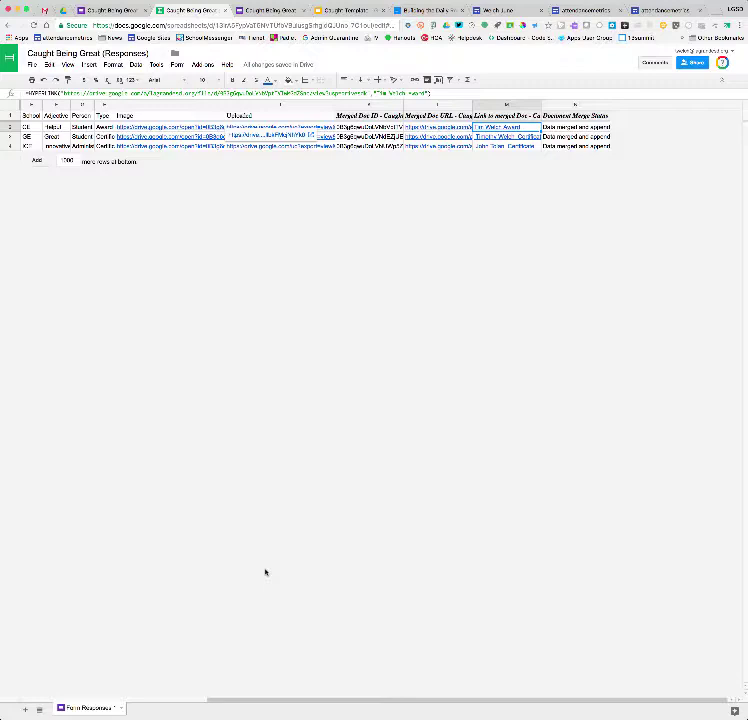
{"action": "left_click", "coordinate": [110, 10]}
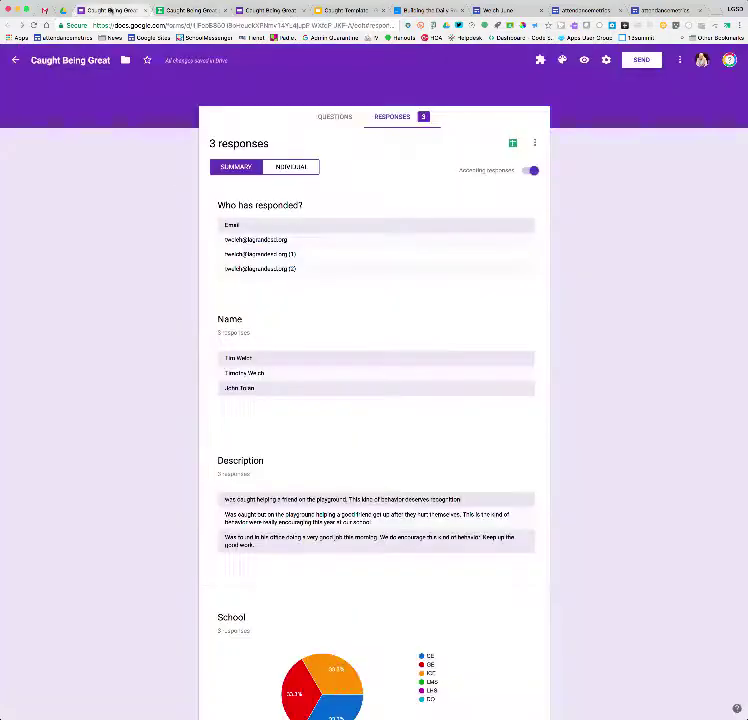
{"action": "scroll", "coordinate": [366, 272], "scroll_direction": "down", "scroll_amount": 2}
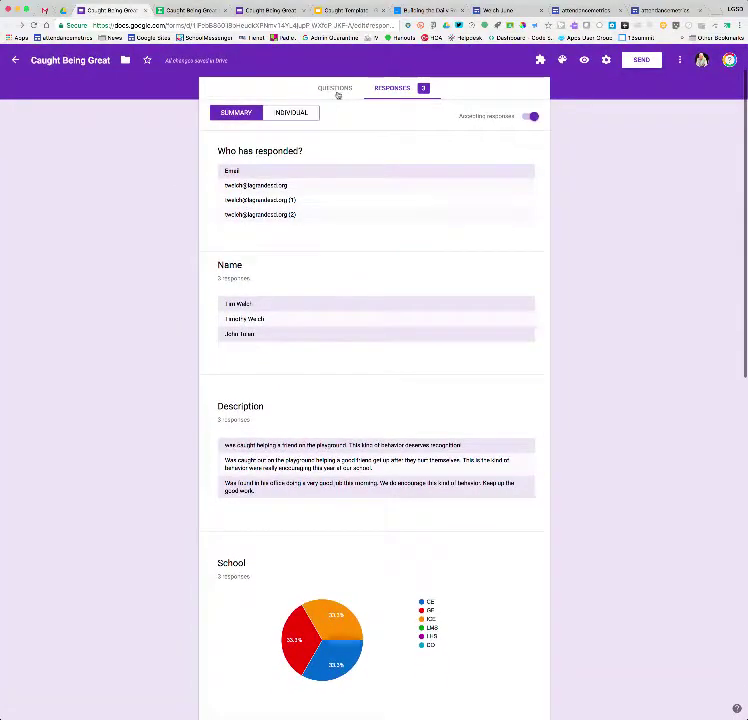
{"action": "left_click", "coordinate": [338, 90]}
{"action": "scroll", "coordinate": [494, 436], "scroll_direction": "down", "scroll_amount": 8}
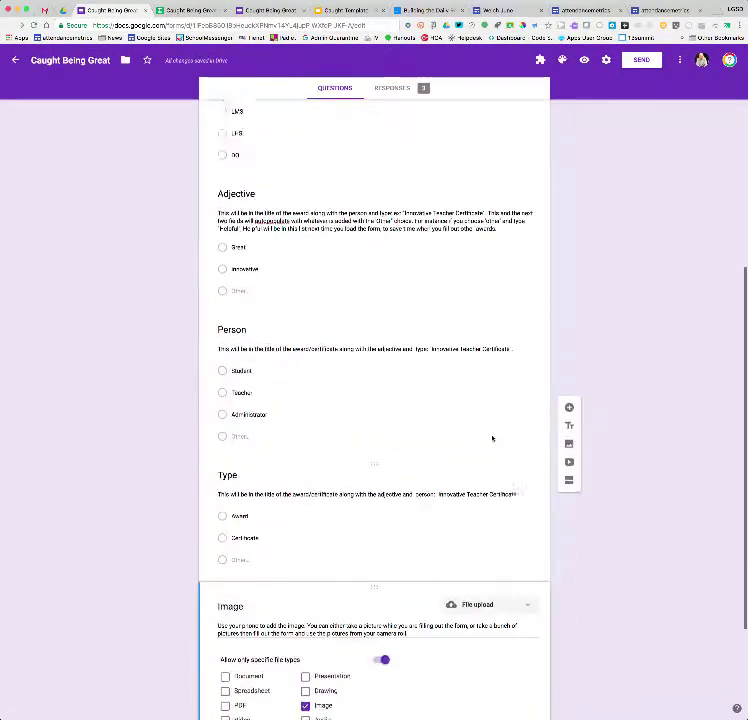
{"action": "scroll", "coordinate": [245, 181], "scroll_direction": "up", "scroll_amount": 4}
{"action": "scroll", "coordinate": [307, 195], "scroll_direction": "down", "scroll_amount": 2}
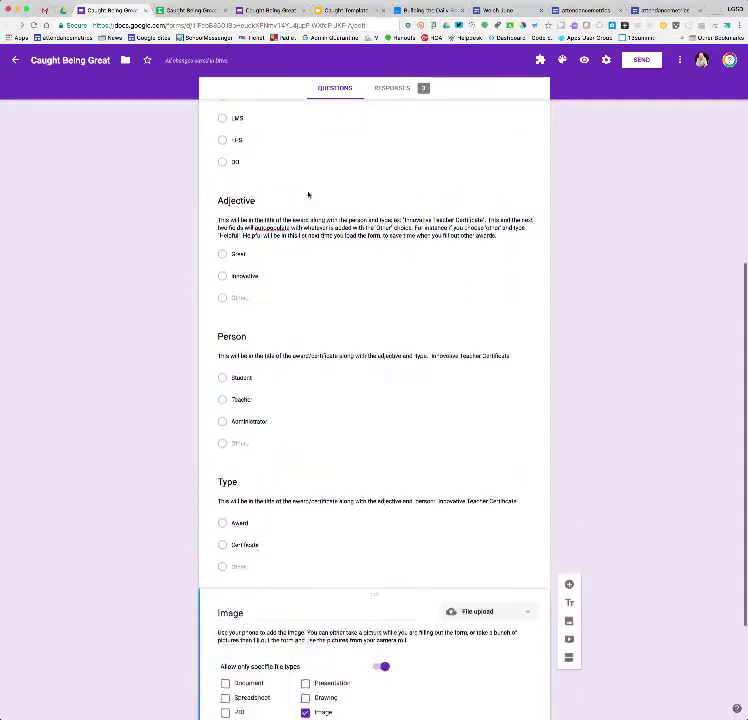